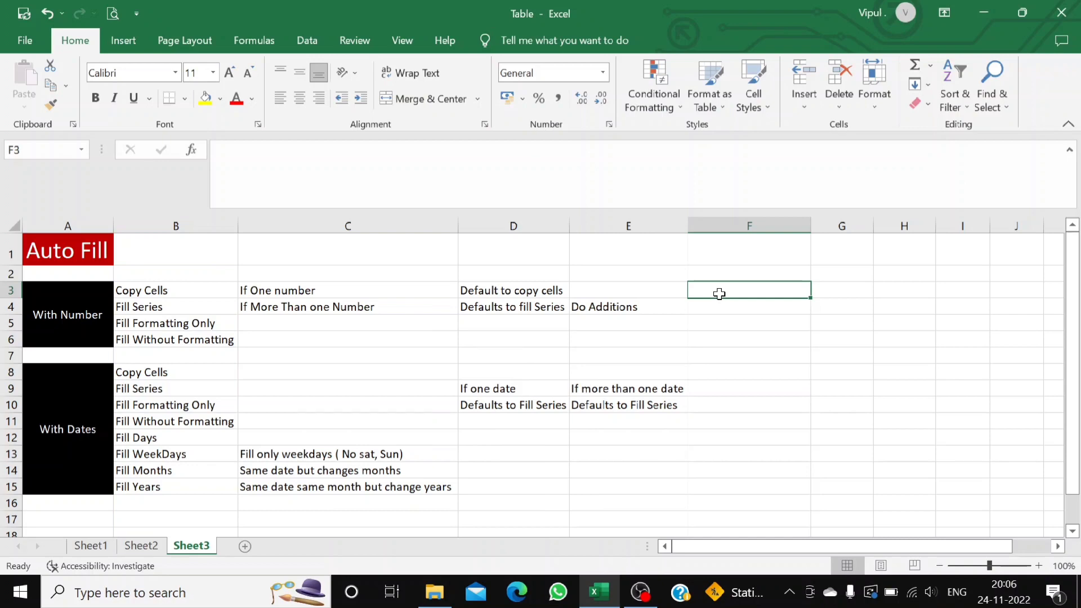
Enter the numbers 1, 2 and 3 in cells F3 to F5.
{"action": "left_click", "coordinate": [738, 308]}
{"action": "left_click", "coordinate": [740, 292]}
{"action": "type", "text": "1"}
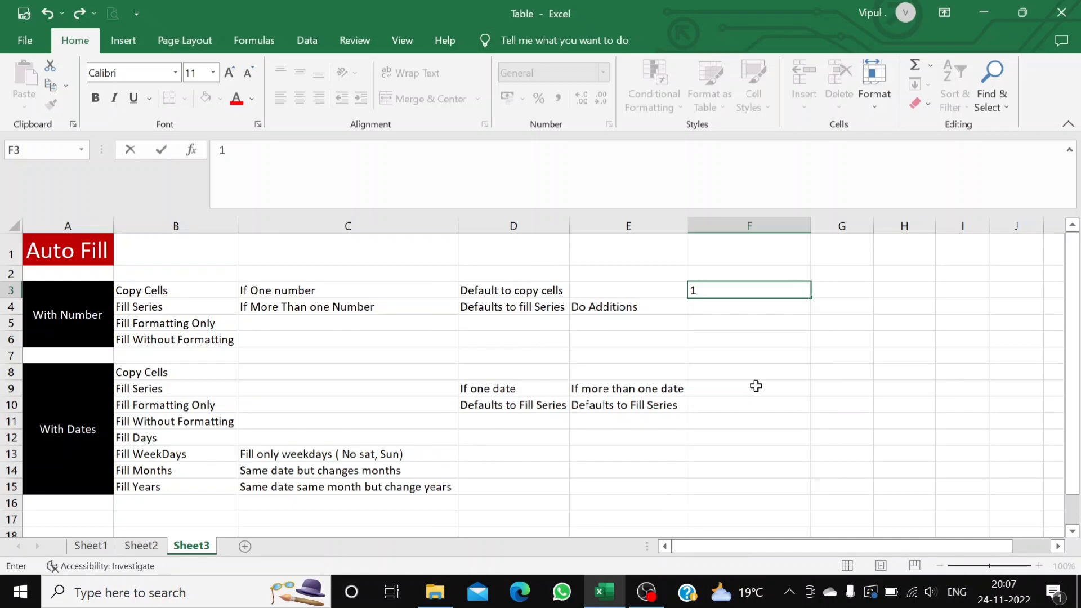
{"action": "type", "text": "2"}
{"action": "key", "text": "BackSpace"}
{"action": "key", "text": "Return"}
{"action": "type", "text": "2"}
{"action": "key", "text": "Return"}
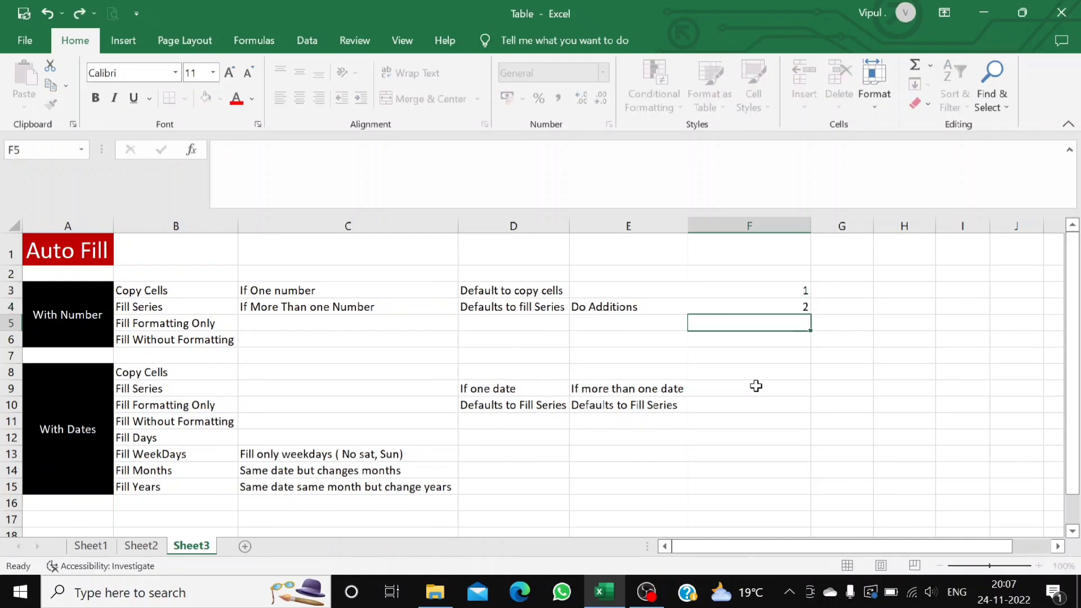
{"action": "type", "text": "3"}
{"action": "key", "text": "Return"}
Enter the dates 1-11-2022 and 2-11-2022 in cells G3 and G4.
{"action": "key", "text": "Up"}
{"action": "key", "text": "Up"}
{"action": "key", "text": "Up"}
{"action": "key", "text": "Right"}
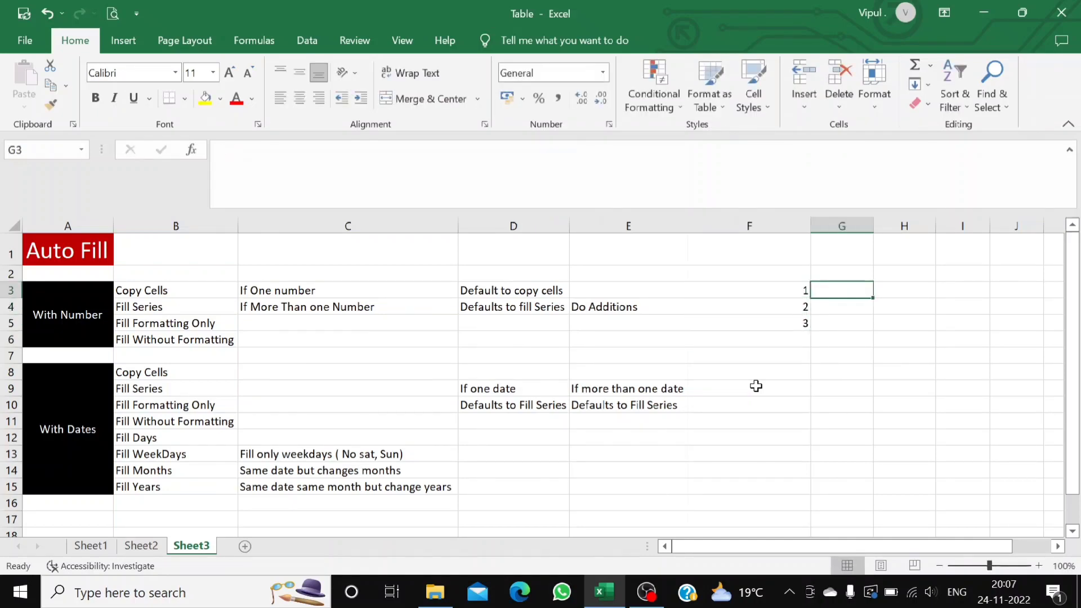
{"action": "key", "text": "Left"}
{"action": "key", "text": "Down"}
{"action": "key", "text": "Down"}
{"action": "key", "text": "Down"}
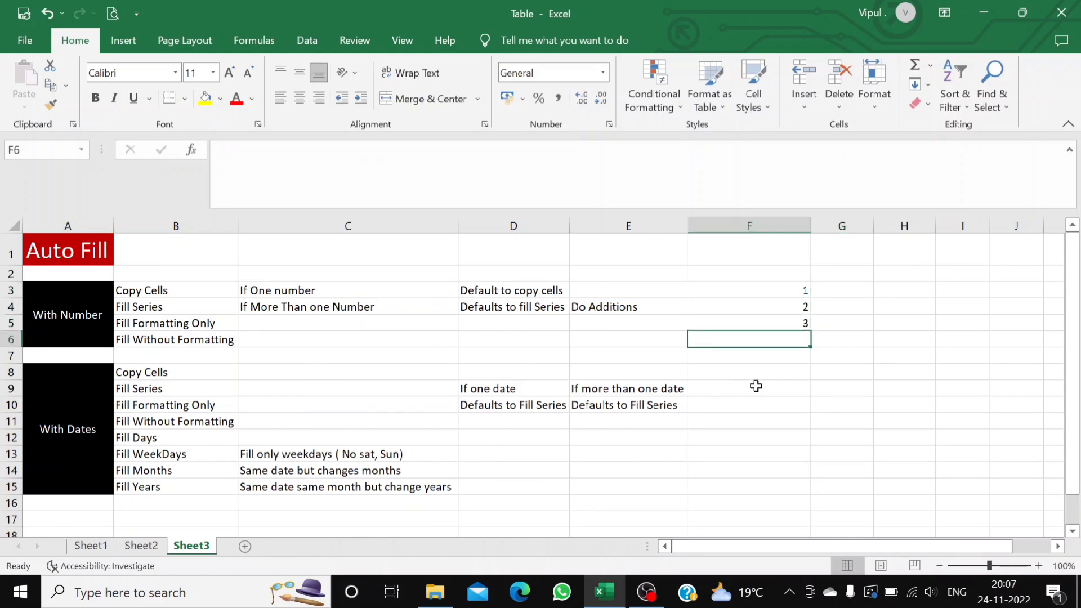
{"action": "key", "text": "Up"}
{"action": "key", "text": "Up"}
{"action": "key", "text": "Up"}
{"action": "key", "text": "Right"}
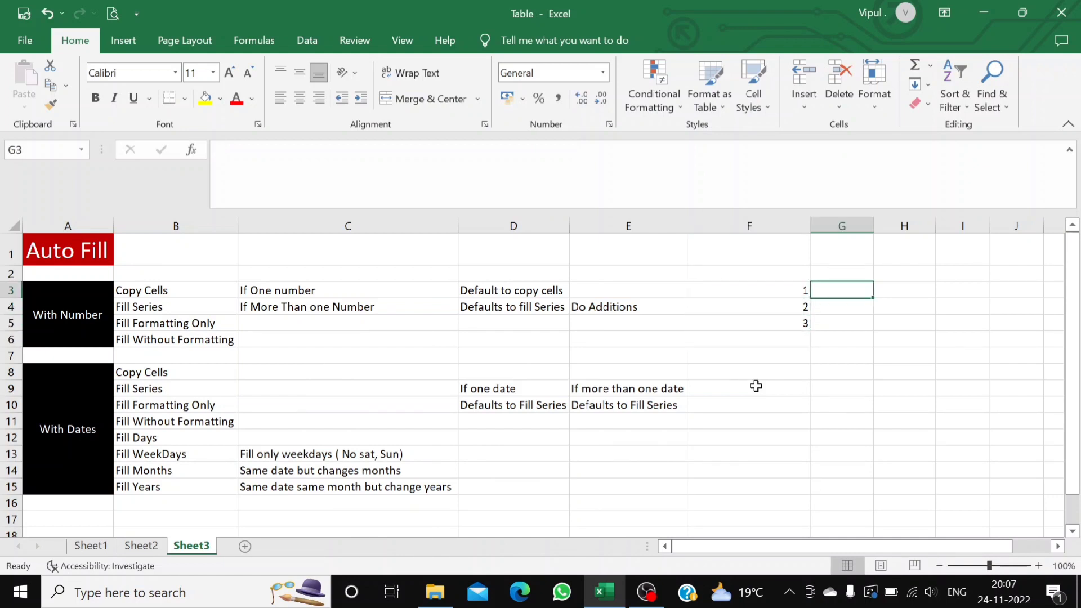
{"action": "type", "text": "1"}
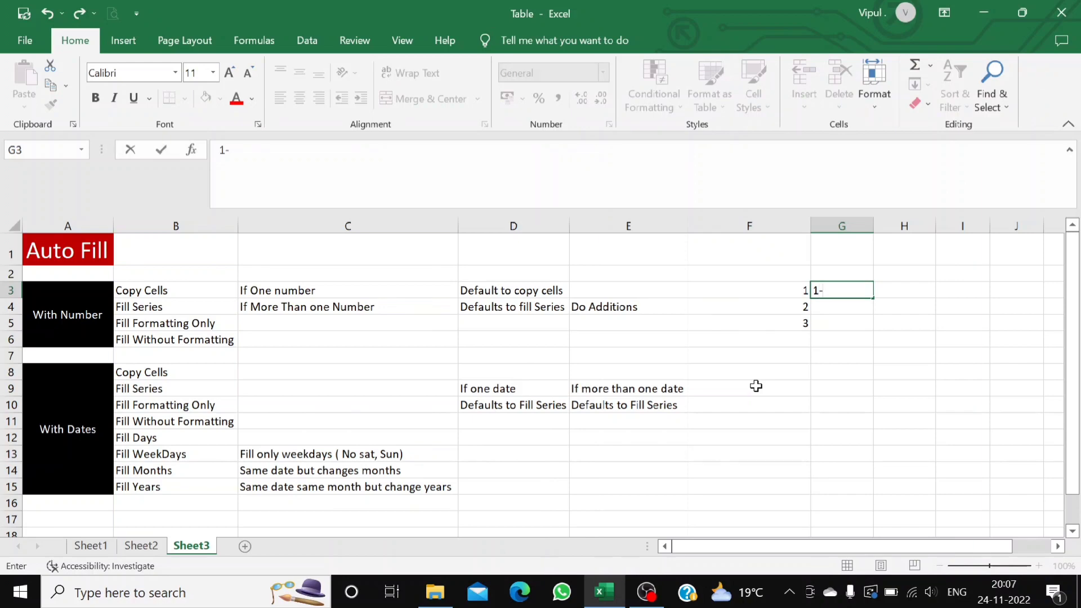
{"action": "type", "text": "-11-2022"}
{"action": "key", "text": "Return"}
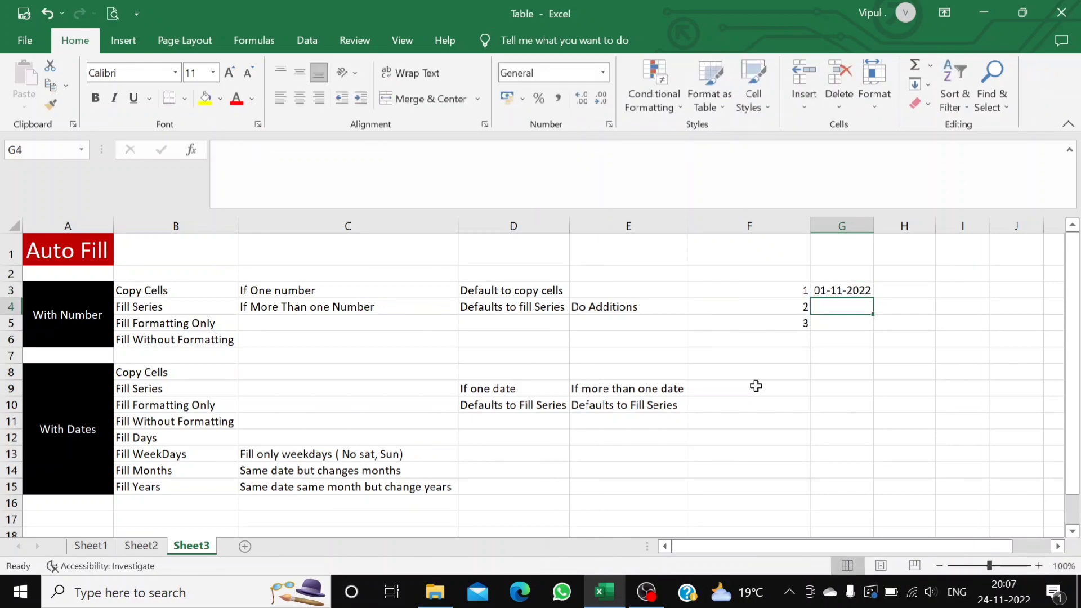
{"action": "type", "text": "2-11-2022"}
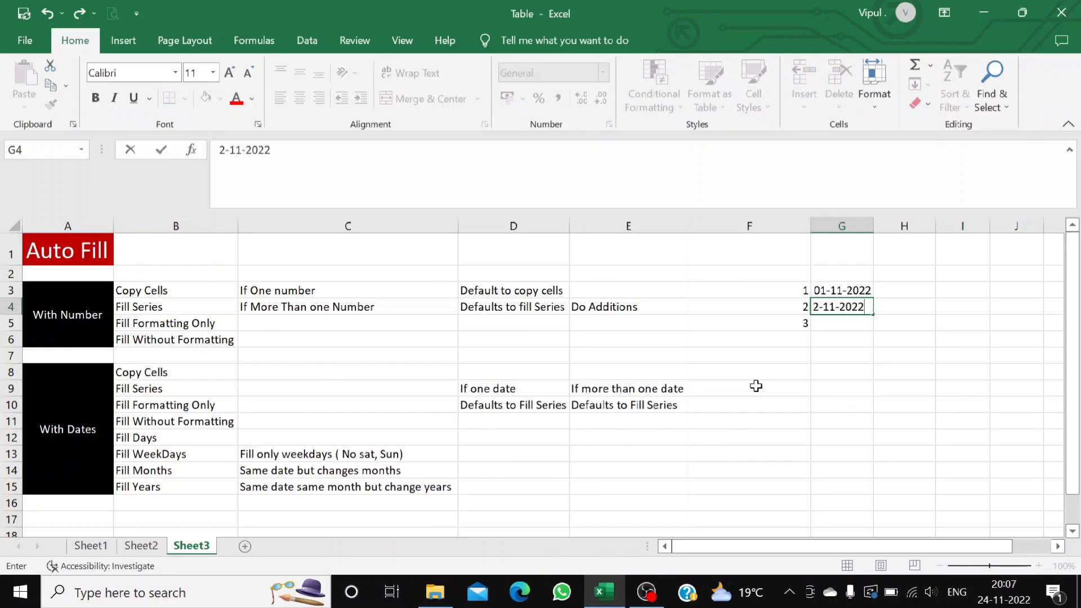
{"action": "key", "text": "Return"}
Clear the sample numbers and dates from F3:G5.
{"action": "key", "text": "Up"}
{"action": "key", "text": "Left"}
{"action": "key", "text": "Up"}
{"action": "key", "text": "Down"}
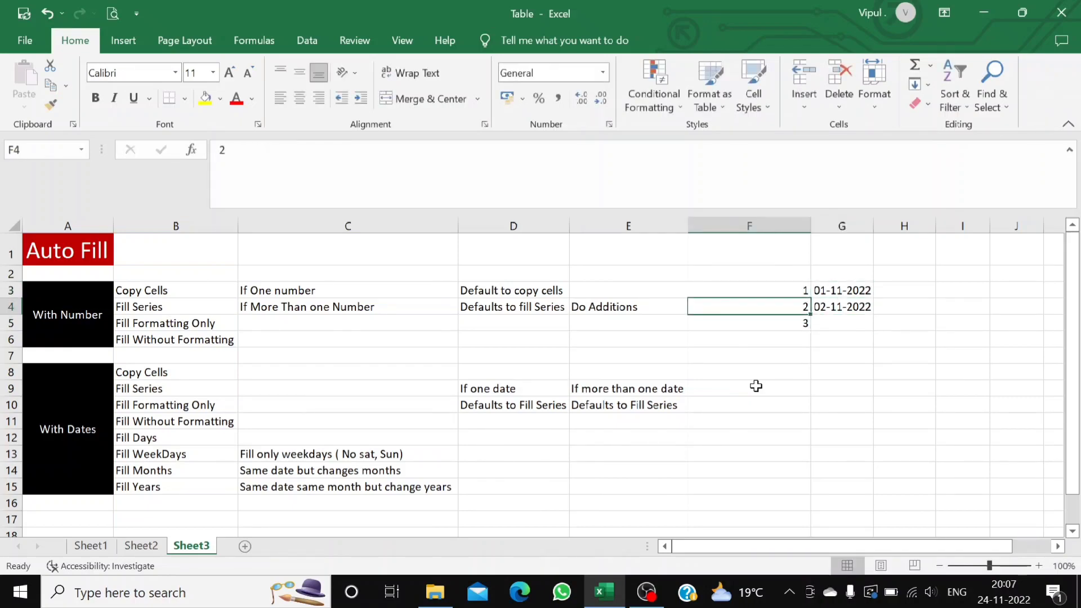
{"action": "key", "text": "Down"}
{"action": "key", "text": "Up"}
{"action": "key", "text": "Up"}
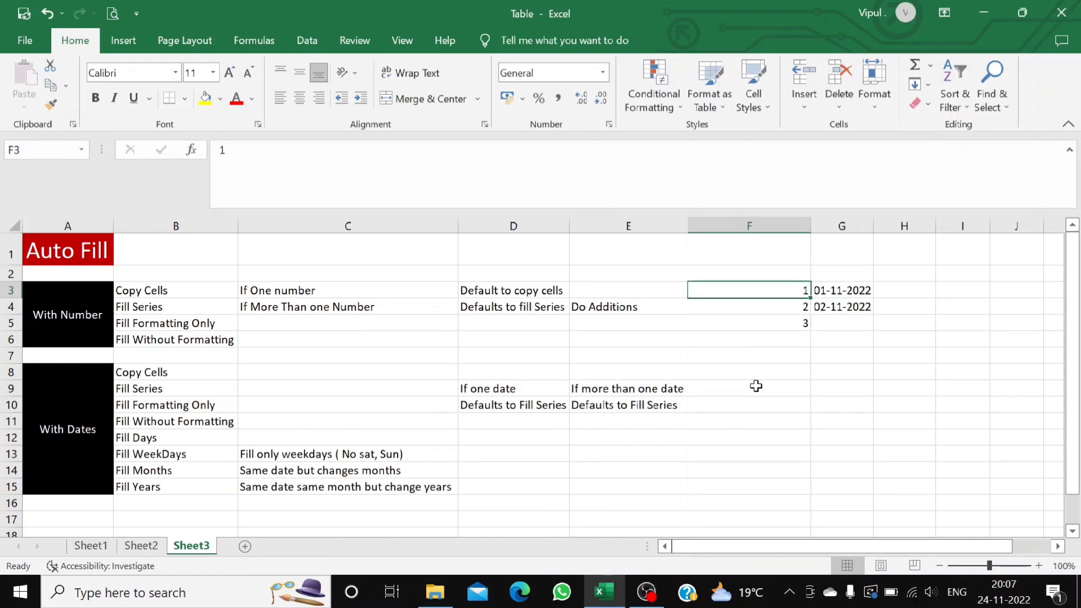
{"action": "key", "text": "shift+Right"}
{"action": "key", "text": "shift+Down"}
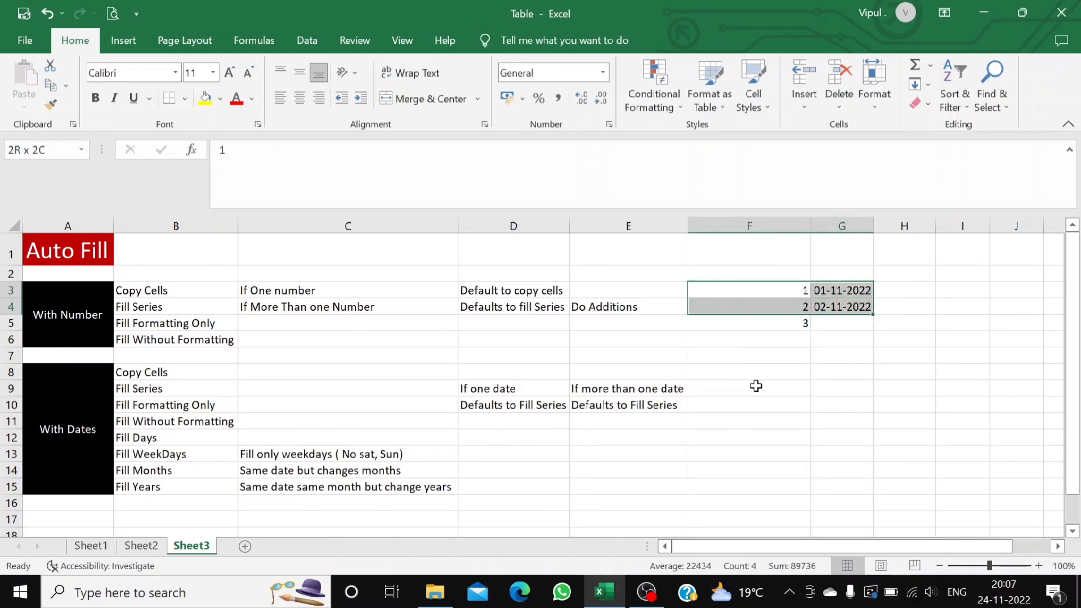
{"action": "key", "text": "shift+Down"}
{"action": "key", "text": "Delete"}
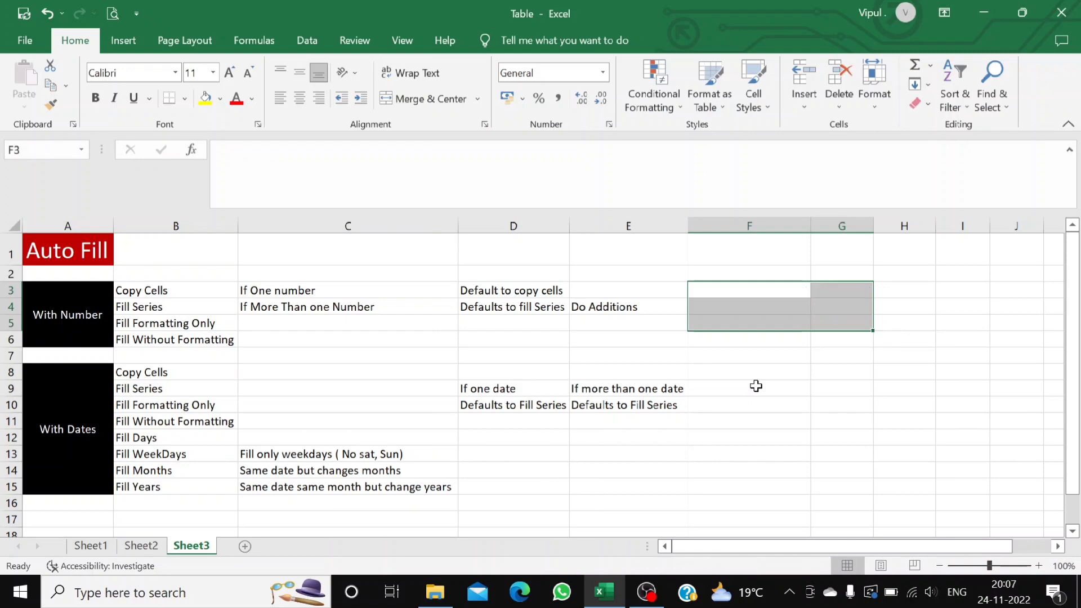
{"action": "key", "text": "Left"}
{"action": "key", "text": "Right"}
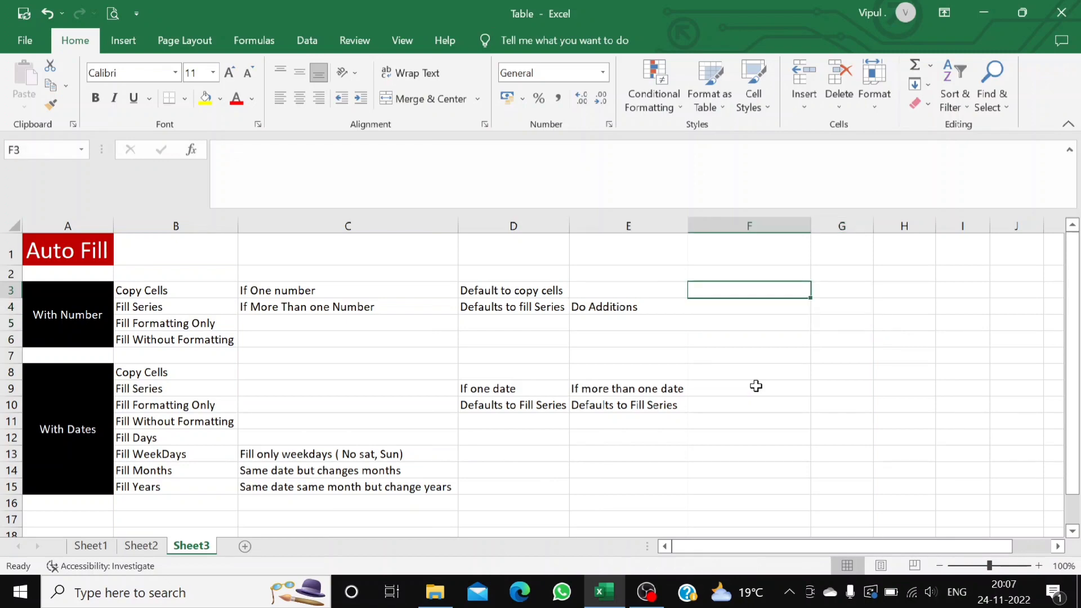
Enter the single number 1 in cell F3 and reselect that cell.
{"action": "type", "text": "1"}
{"action": "key", "text": "Return"}
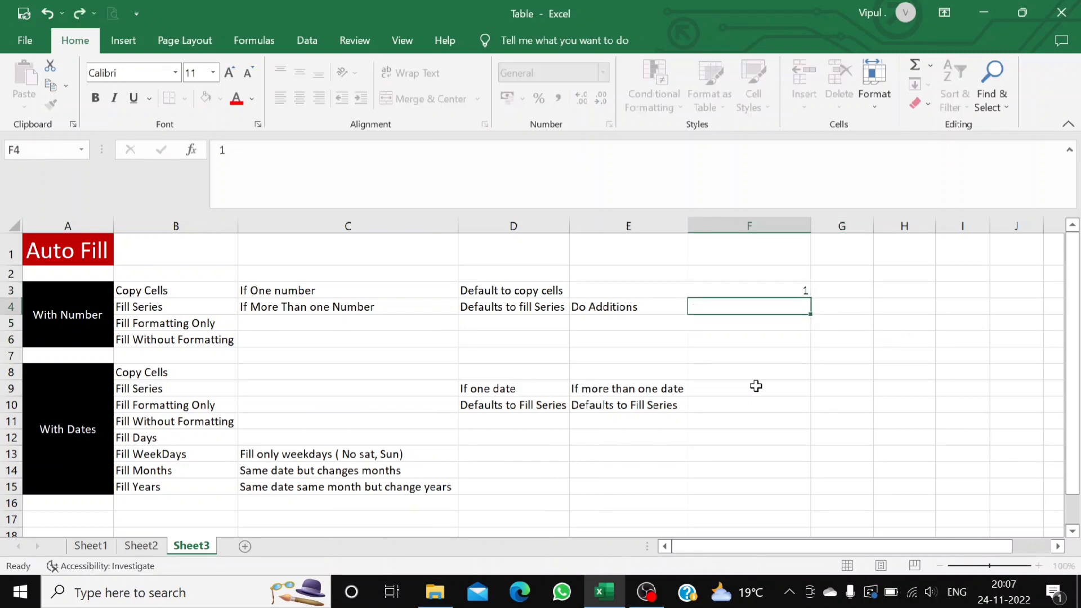
{"action": "key", "text": "Up"}
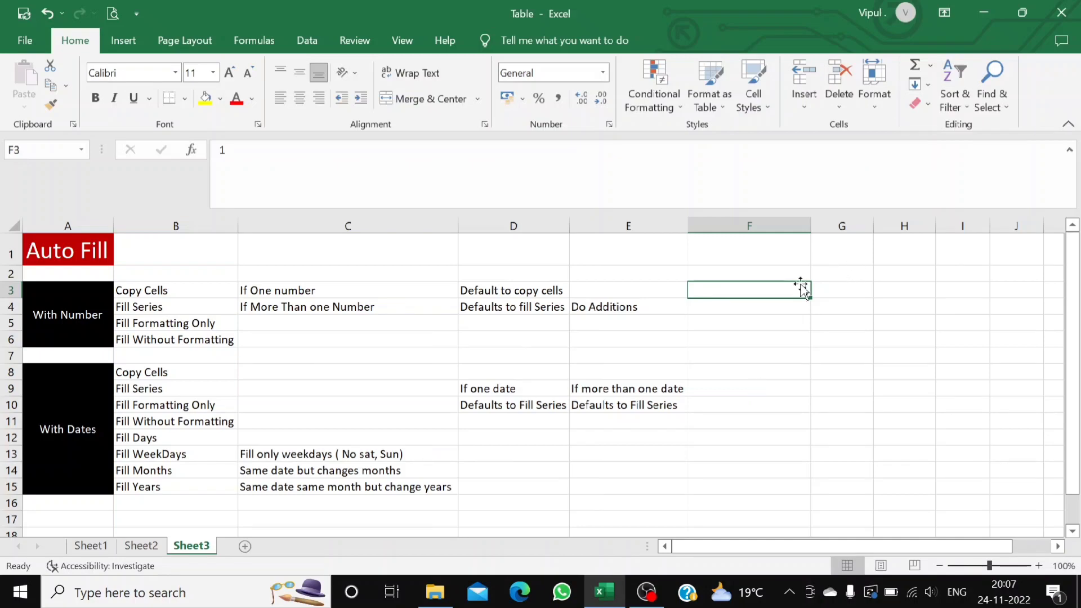
{"action": "left_click", "coordinate": [738, 322]}
{"action": "left_click", "coordinate": [754, 295]}
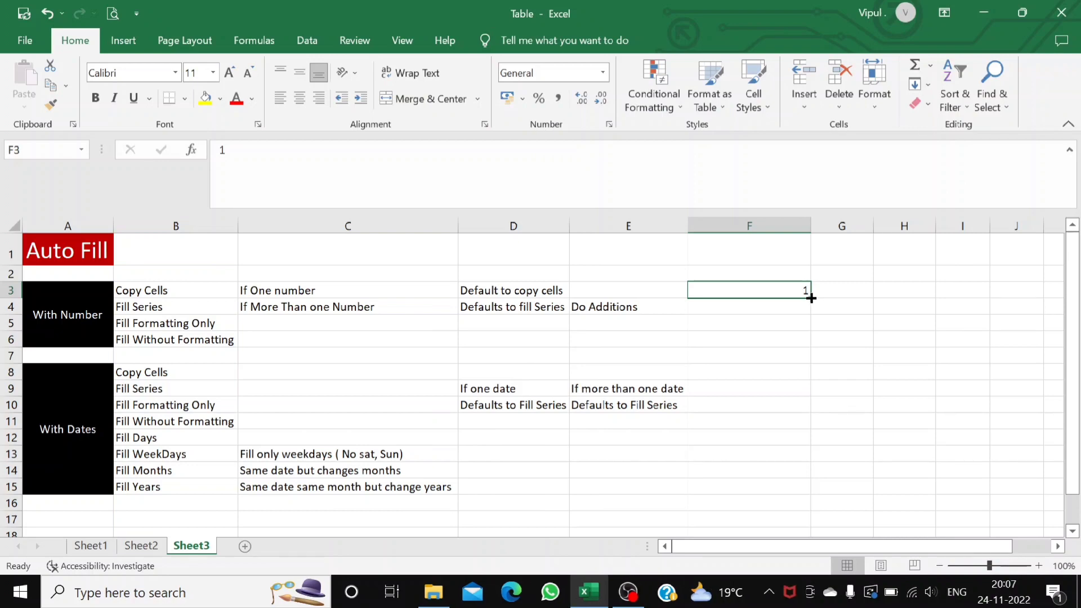
Auto-fill the value of F3 down to F14 and check which Auto Fill option is applied.
{"action": "left_click_drag", "start_coordinate": [811, 298], "coordinate": [808, 478]}
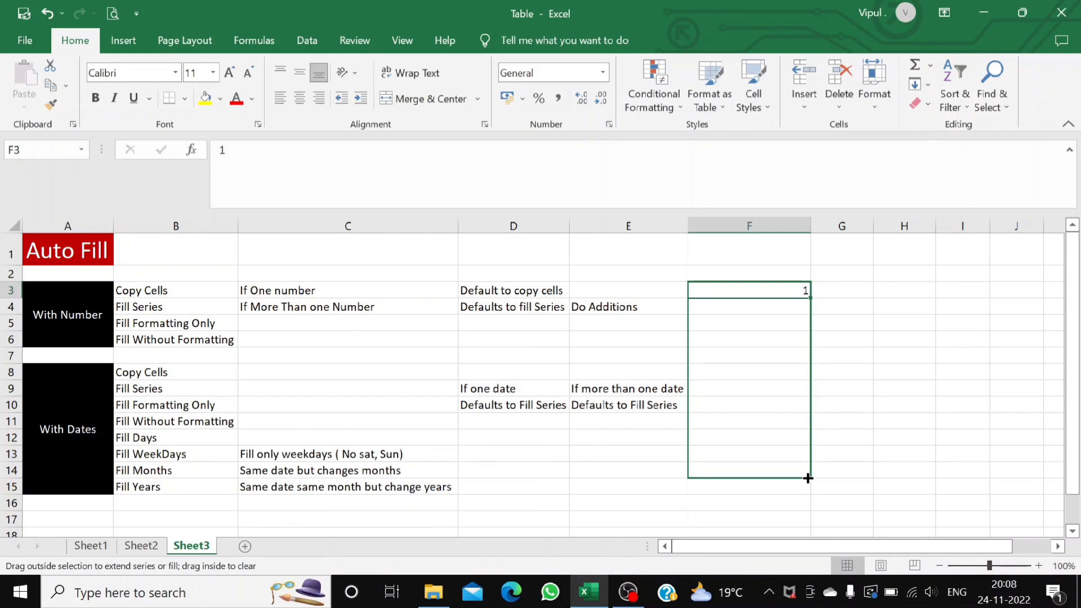
{"action": "left_click_drag", "start_coordinate": [808, 477], "coordinate": [807, 478]}
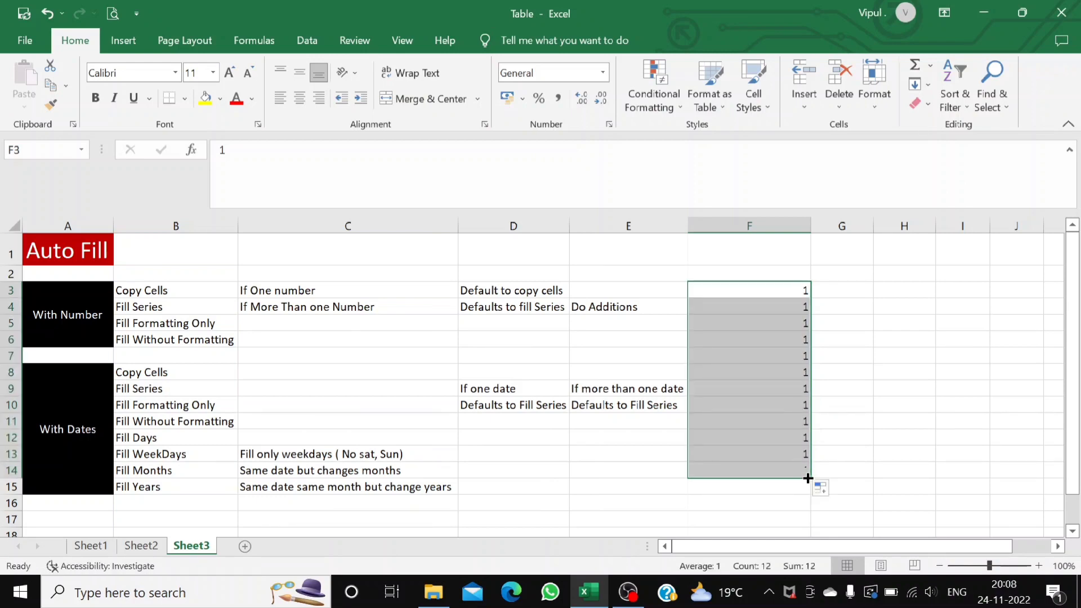
{"action": "left_click", "coordinate": [767, 286]}
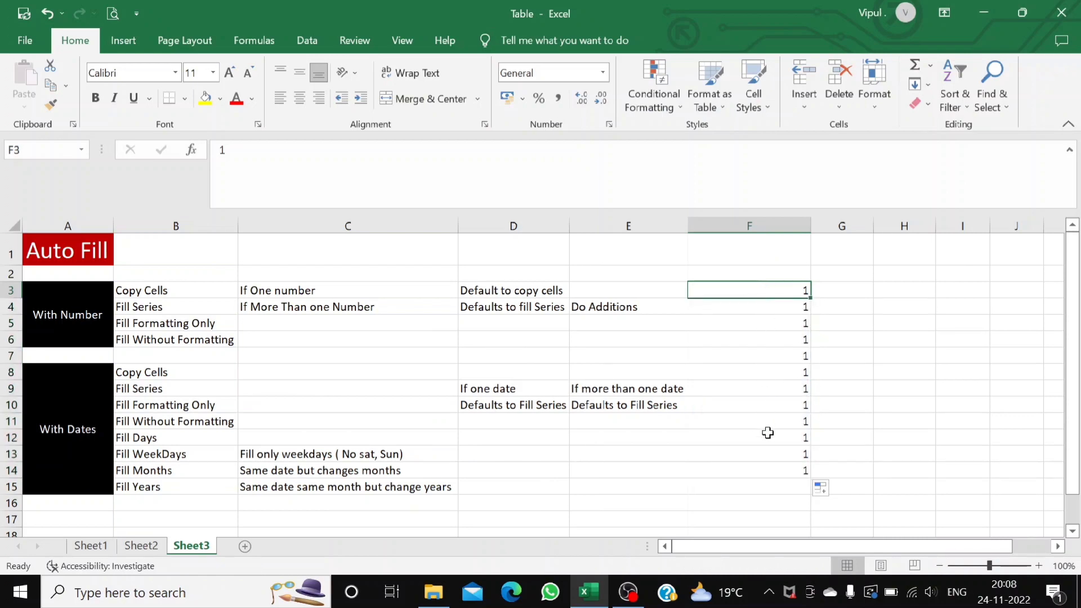
{"action": "left_click", "coordinate": [769, 467]}
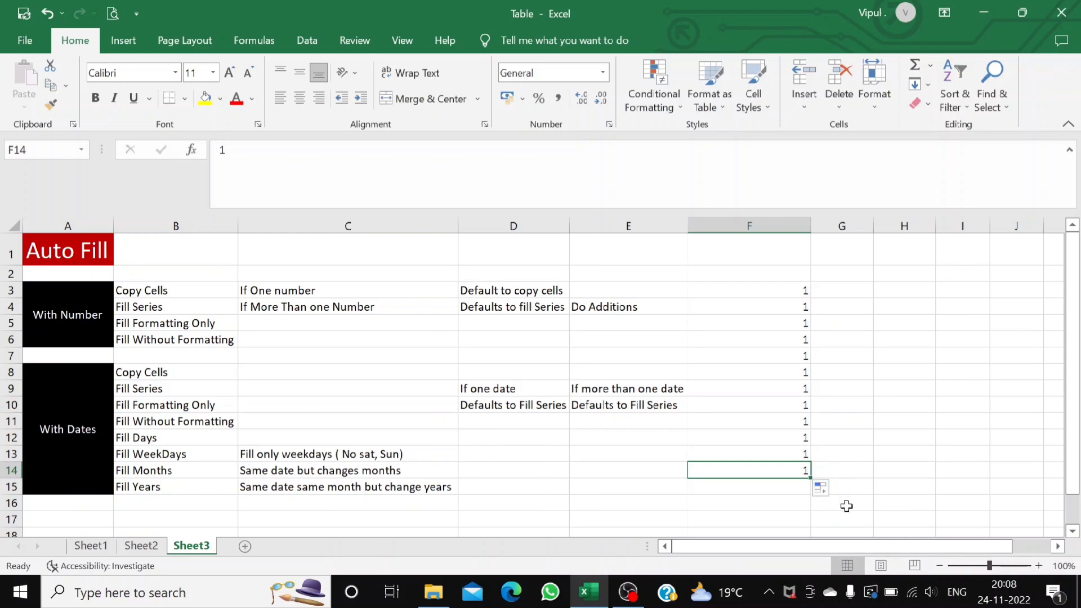
{"action": "left_click", "coordinate": [826, 495]}
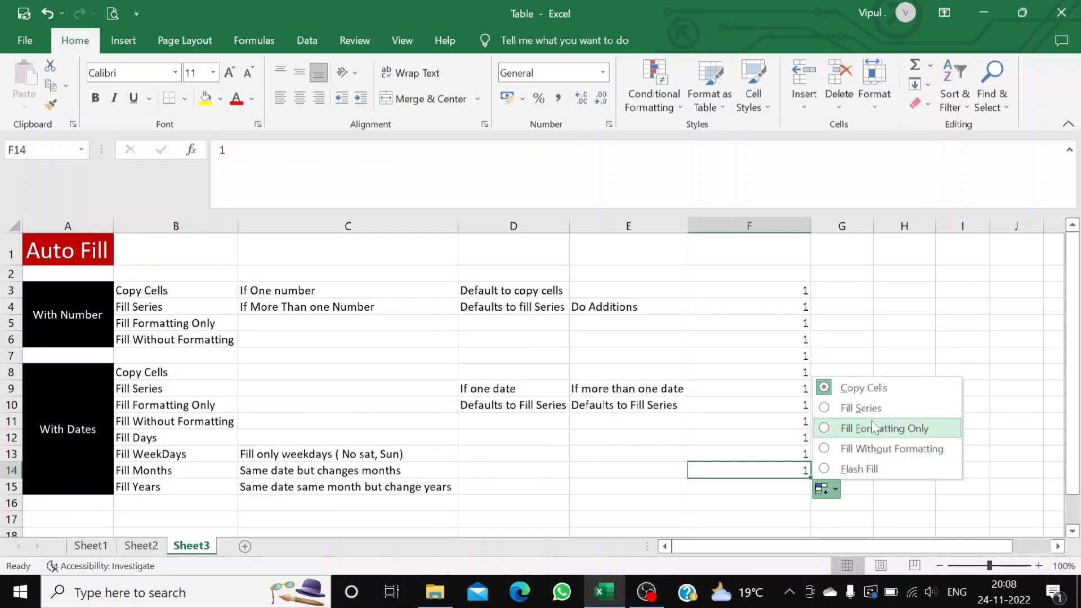
{"action": "left_click", "coordinate": [1011, 416]}
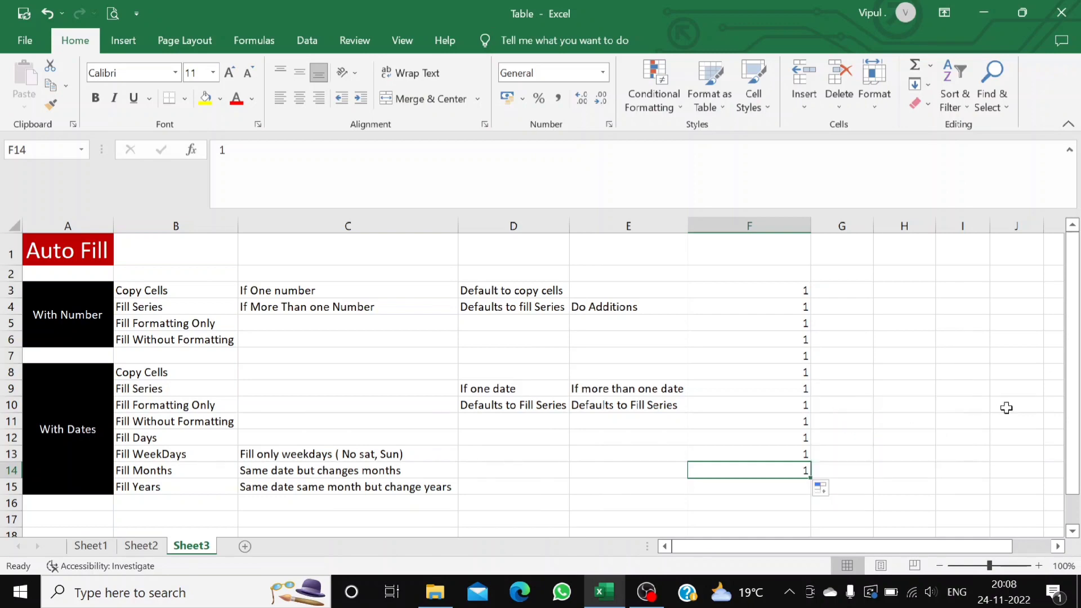
{"action": "left_click", "coordinate": [1010, 416]}
Delete the filled values from F4:F14, keeping only the starting number in F3.
{"action": "left_click_drag", "start_coordinate": [786, 306], "coordinate": [769, 466]}
{"action": "key", "text": "Delete"}
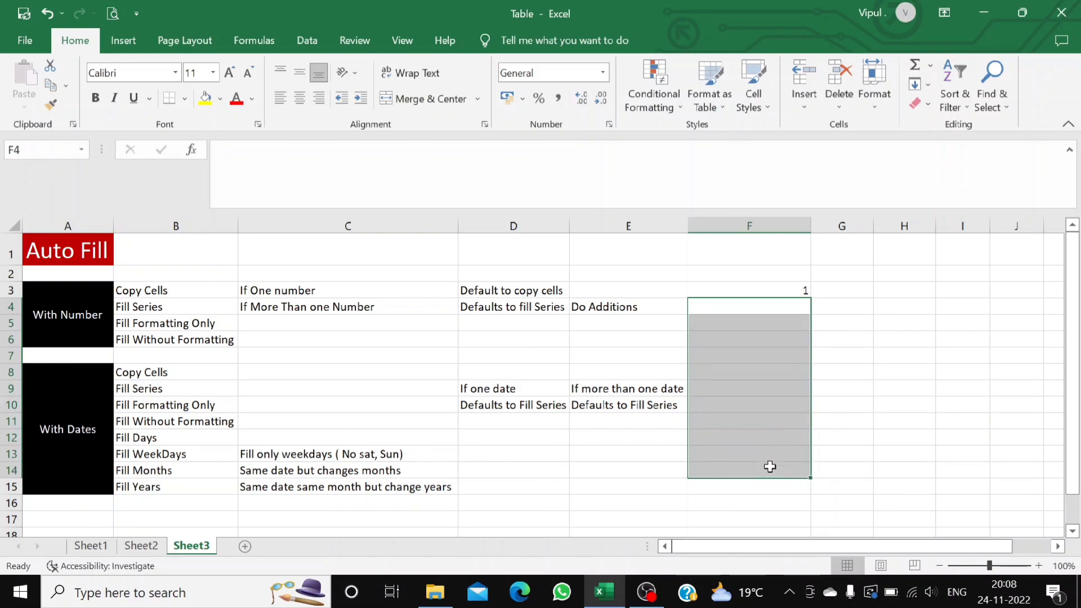
{"action": "left_click", "coordinate": [939, 340]}
Enter 3 in F4 and auto-fill the two numbers in F3:F4 down to F14.
{"action": "left_click", "coordinate": [779, 305]}
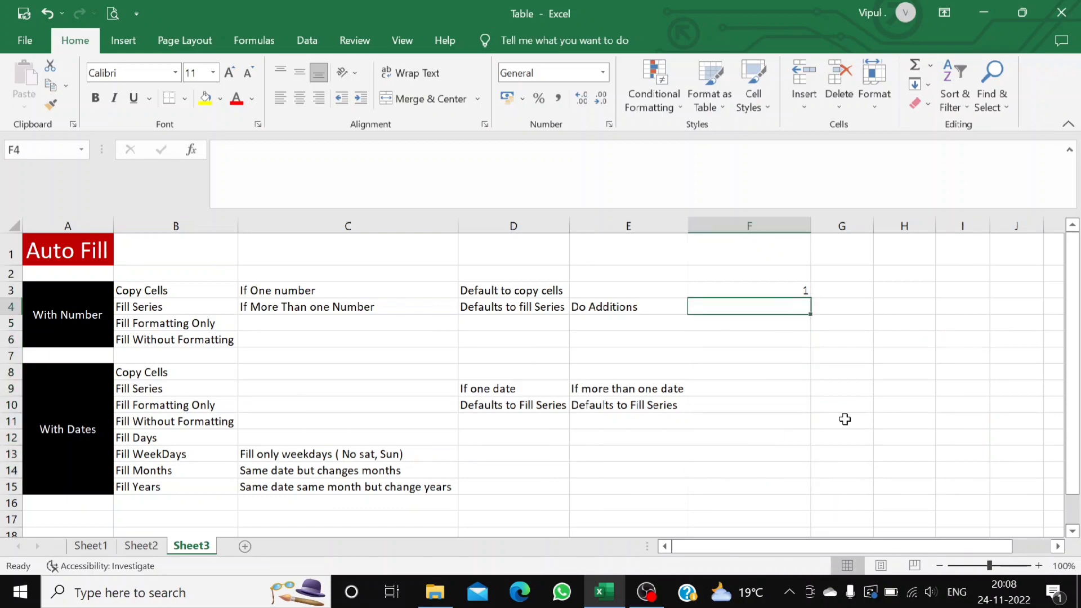
{"action": "type", "text": "3"}
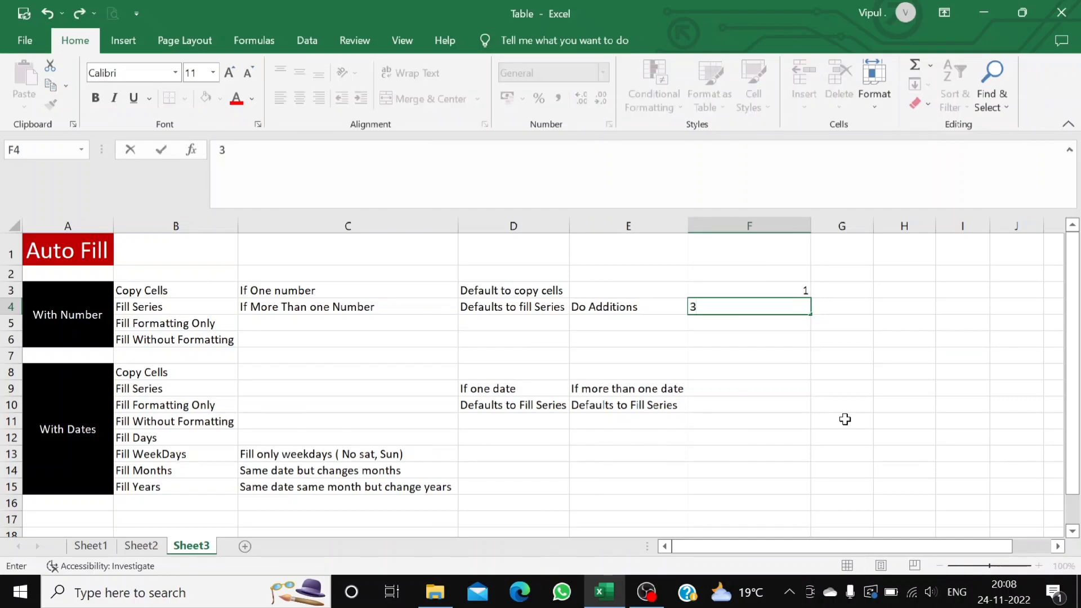
{"action": "key", "text": "Return"}
{"action": "key", "text": "Up"}
{"action": "key", "text": "Up"}
{"action": "key", "text": "shift+Down"}
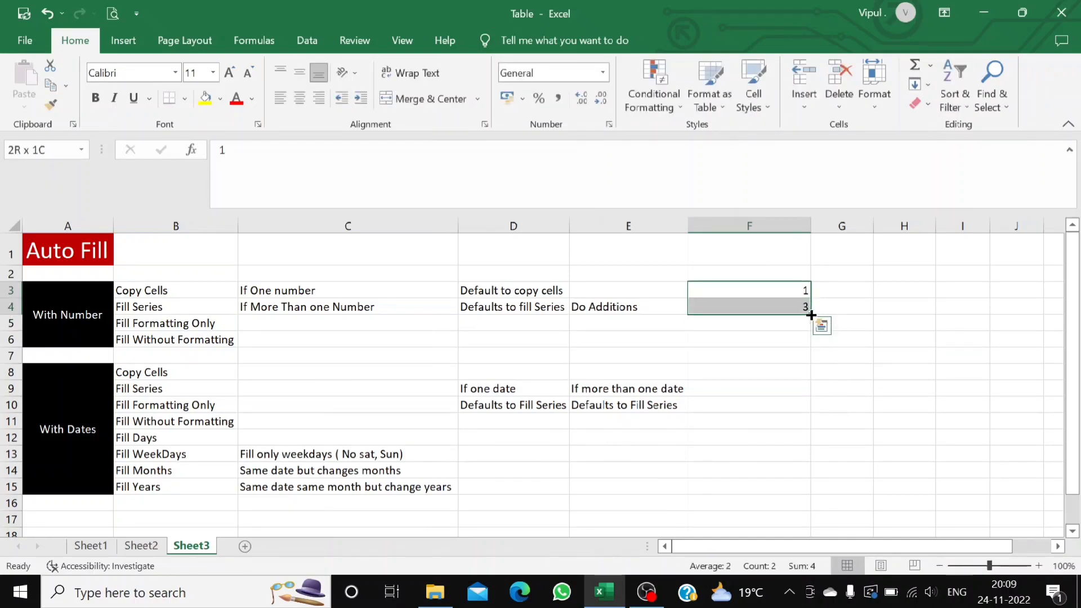
{"action": "left_click_drag", "start_coordinate": [810, 315], "coordinate": [812, 476]}
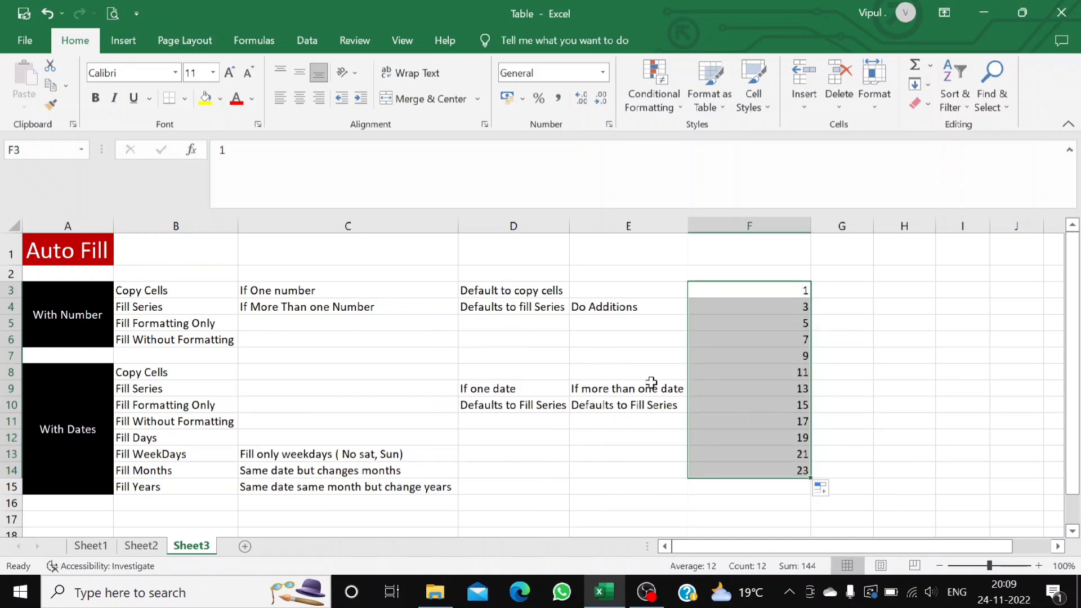
Switch the Auto Fill option of the filled range to Copy Cells and back to Fill Series.
{"action": "left_click", "coordinate": [822, 490]}
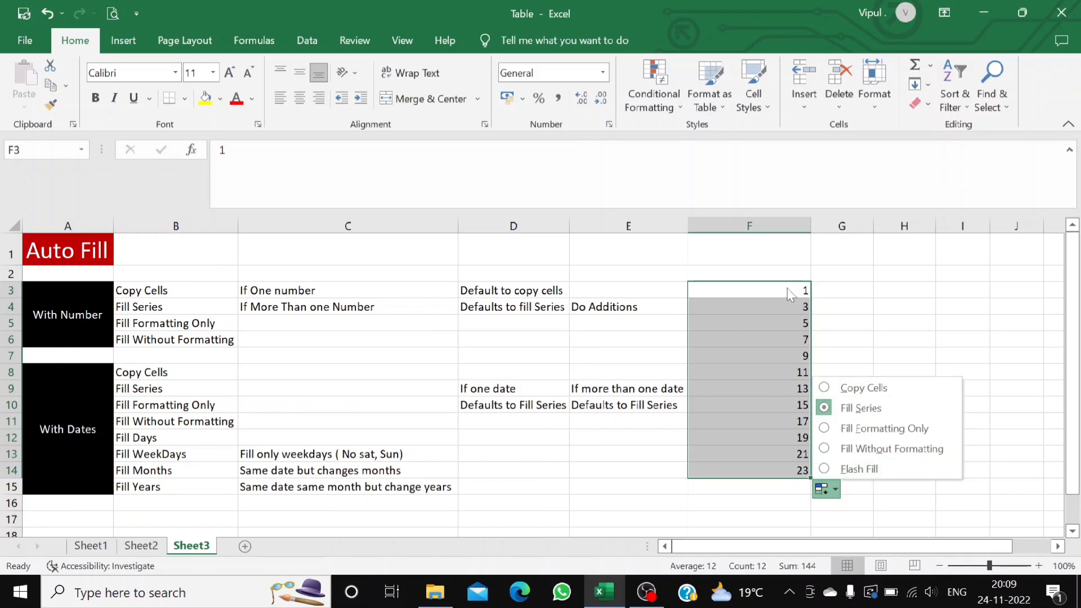
{"action": "left_click", "coordinate": [826, 388]}
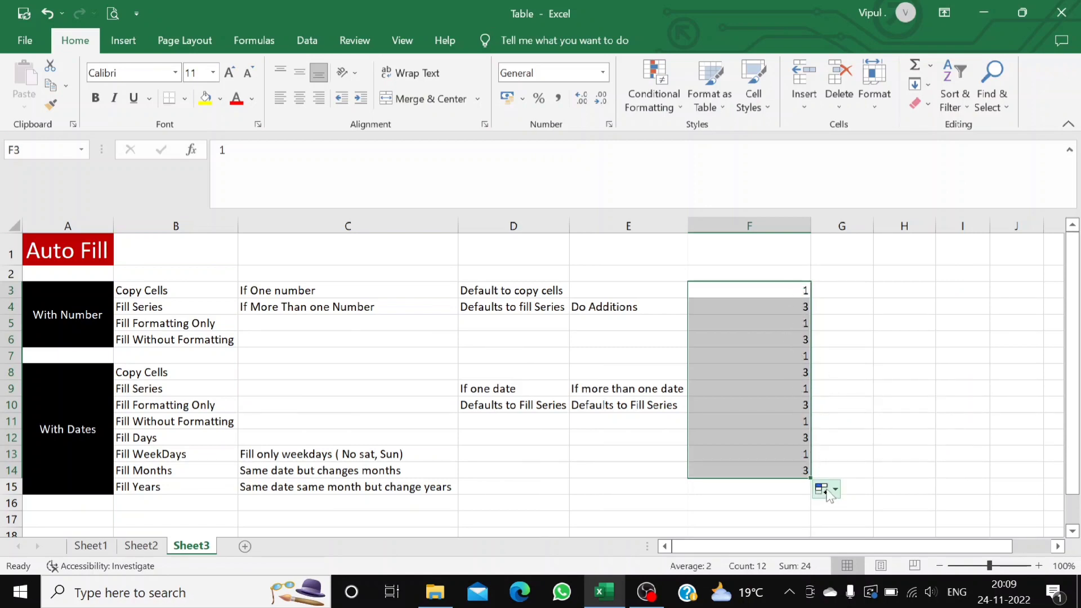
{"action": "left_click", "coordinate": [826, 490]}
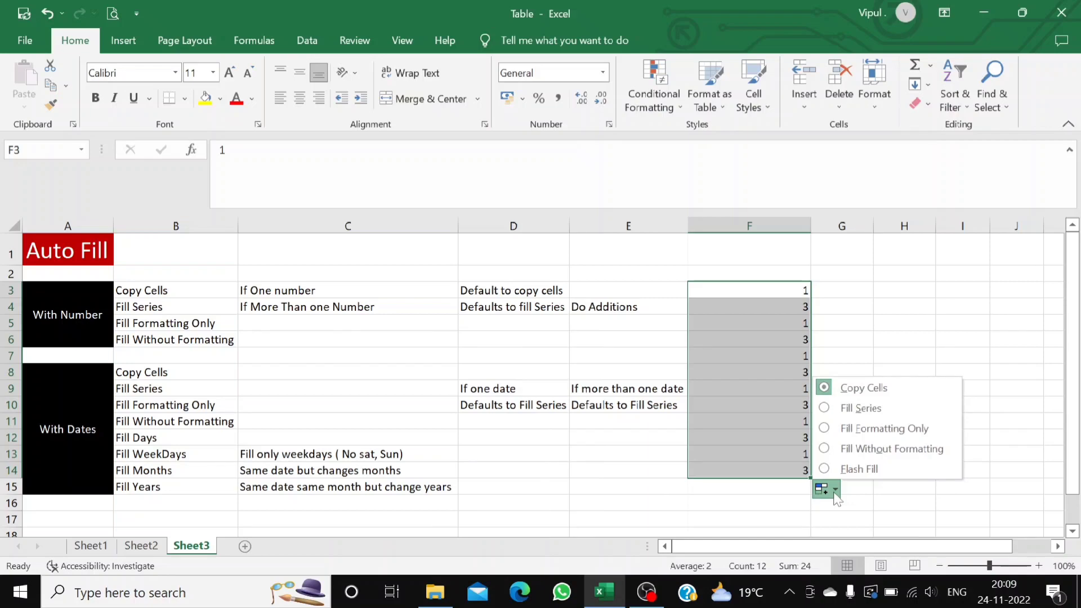
{"action": "left_click", "coordinate": [826, 409]}
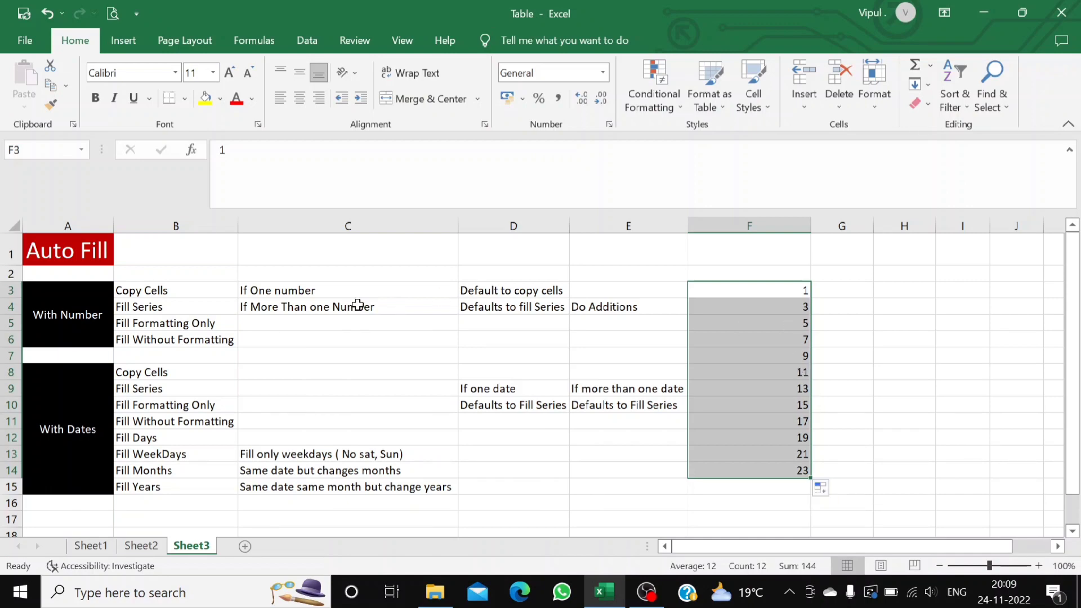
Review the notes in C3:E4 on the default fill behaviour for one number and for more than one.
{"action": "left_click", "coordinate": [344, 291]}
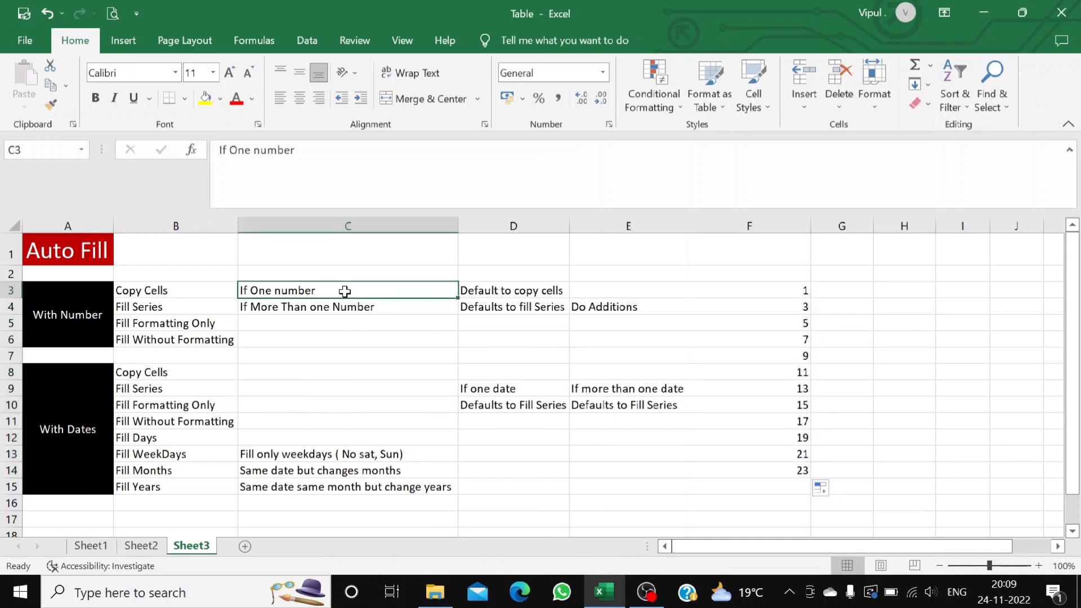
{"action": "left_click", "coordinate": [520, 293]}
{"action": "left_click", "coordinate": [377, 310]}
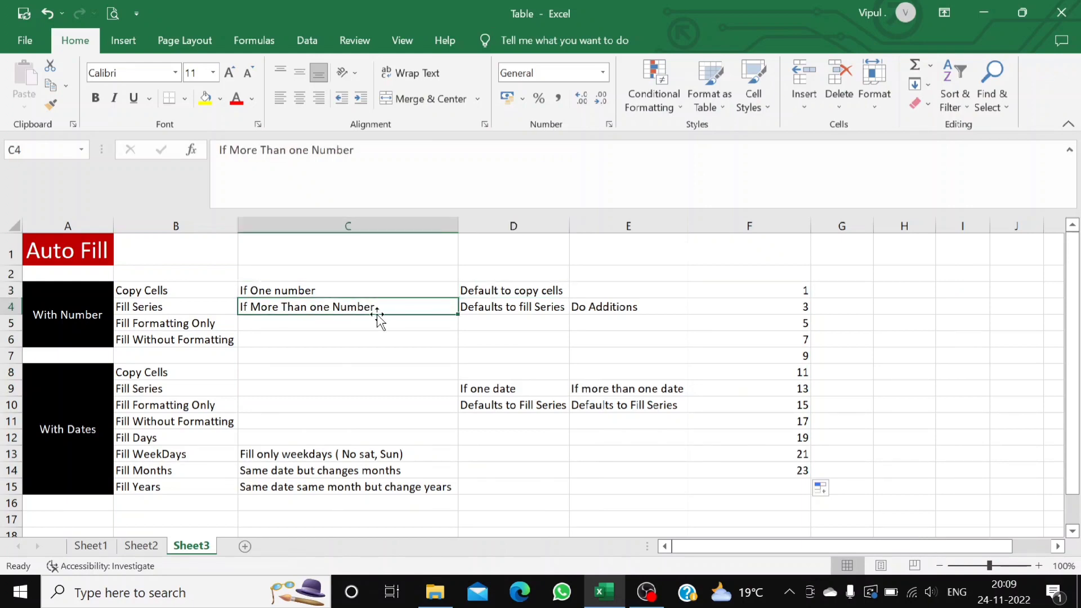
{"action": "left_click", "coordinate": [470, 307]}
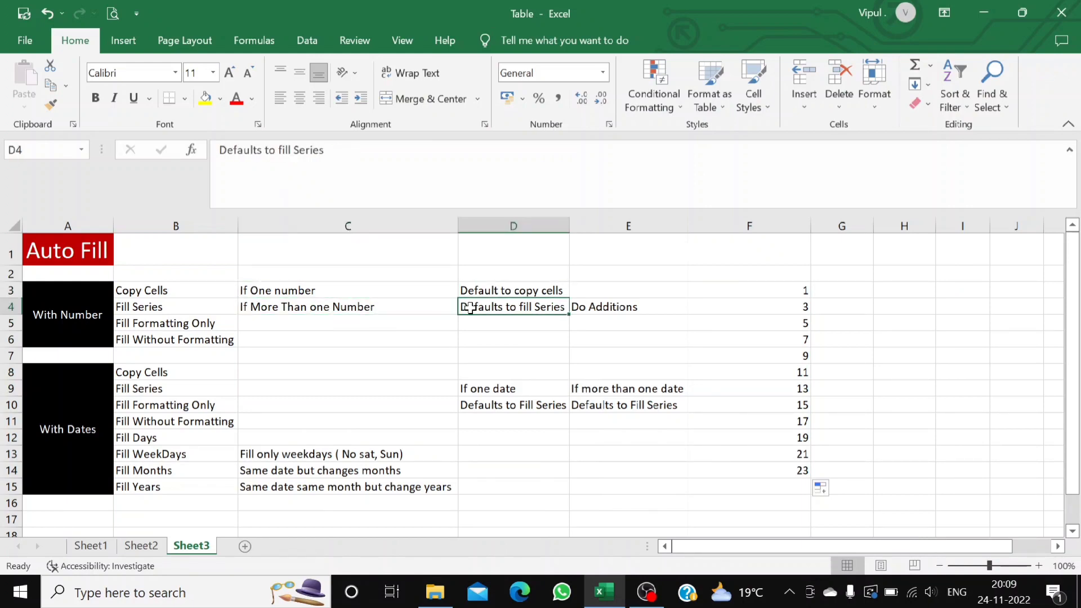
{"action": "left_click", "coordinate": [662, 306]}
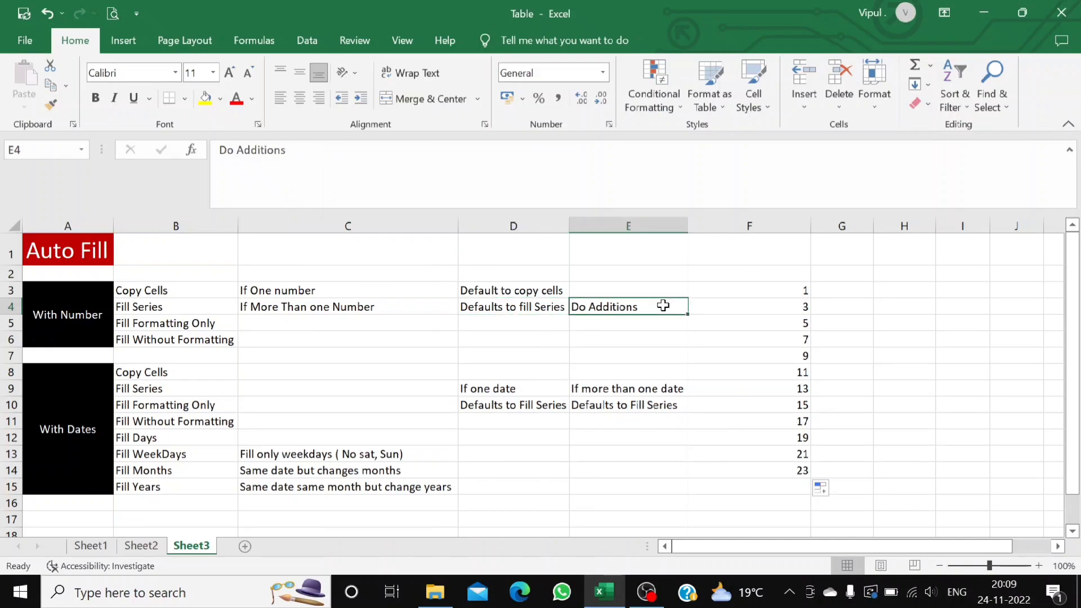
Review the number sequence in F3:F6 against the default fill notes in C3:E4.
{"action": "left_click", "coordinate": [760, 291]}
{"action": "left_click", "coordinate": [759, 309]}
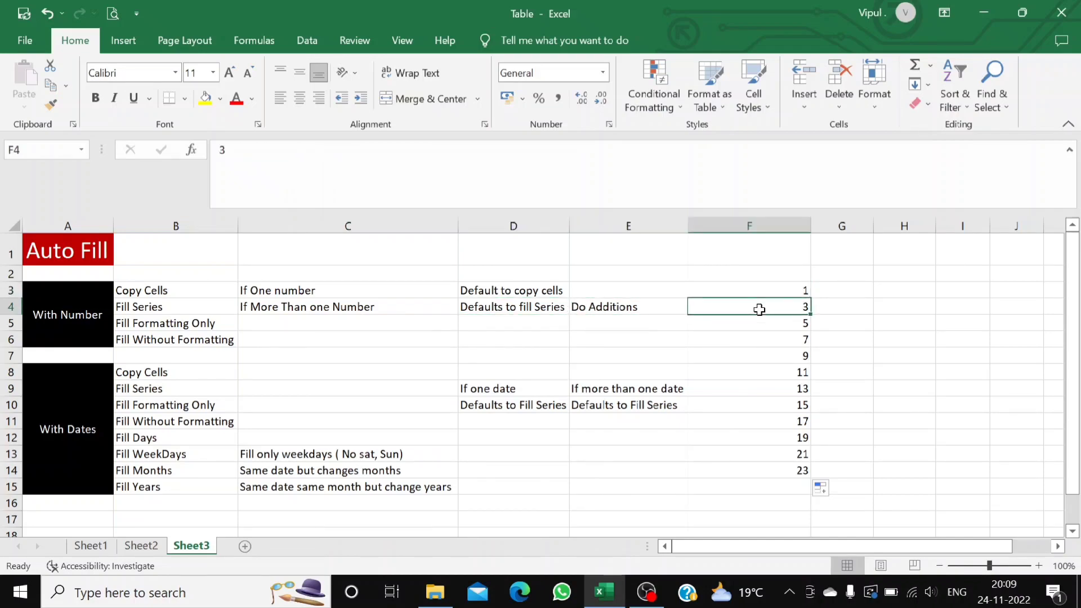
{"action": "left_click", "coordinate": [759, 324]}
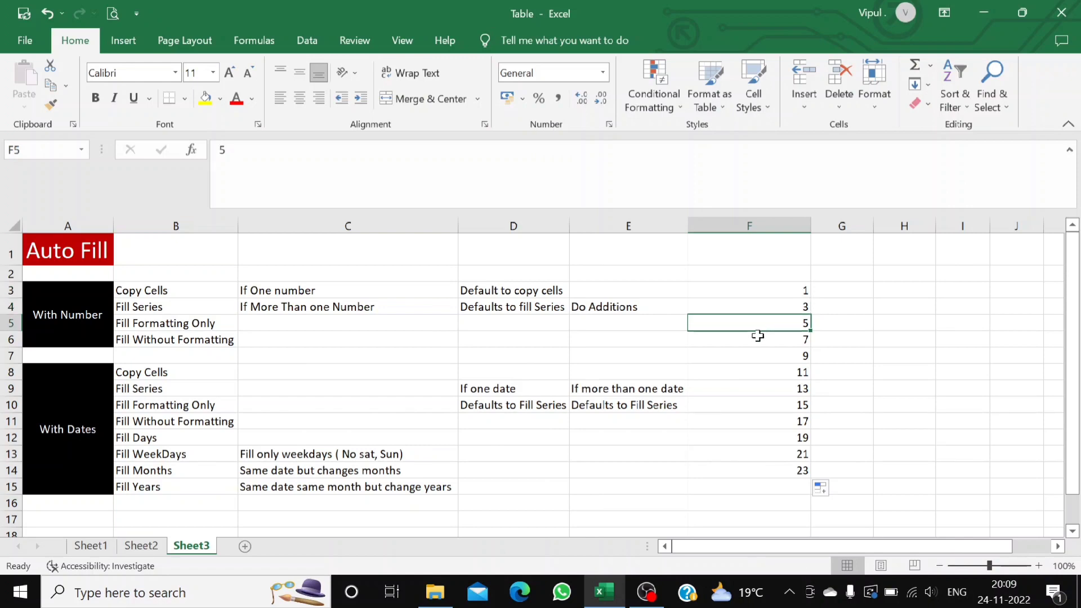
{"action": "left_click", "coordinate": [759, 337]}
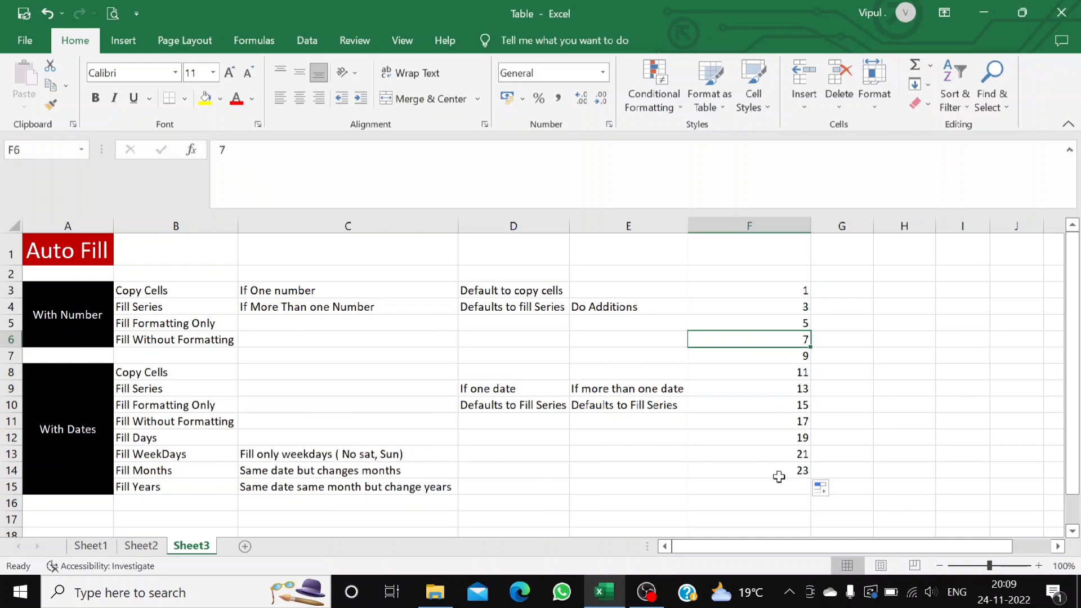
{"action": "left_click_drag", "start_coordinate": [243, 283], "coordinate": [632, 311]}
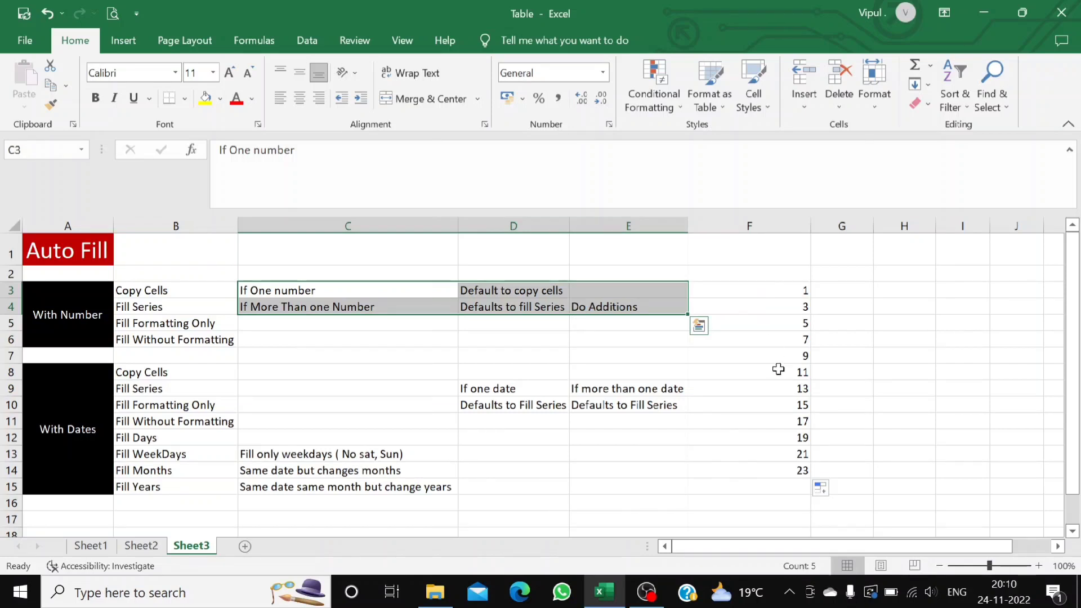
Clear F5:F14 and auto-fill F3:F4 down to F14 again, checking the available Auto Fill options.
{"action": "left_click_drag", "start_coordinate": [762, 321], "coordinate": [764, 458]}
{"action": "key", "text": "Delete"}
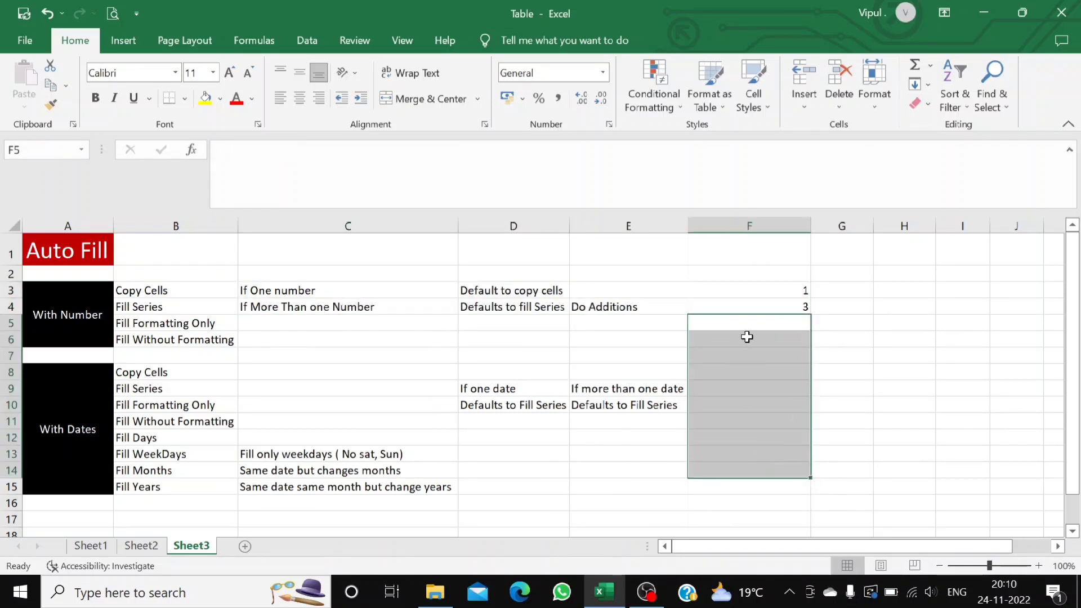
{"action": "left_click_drag", "start_coordinate": [779, 292], "coordinate": [808, 477]}
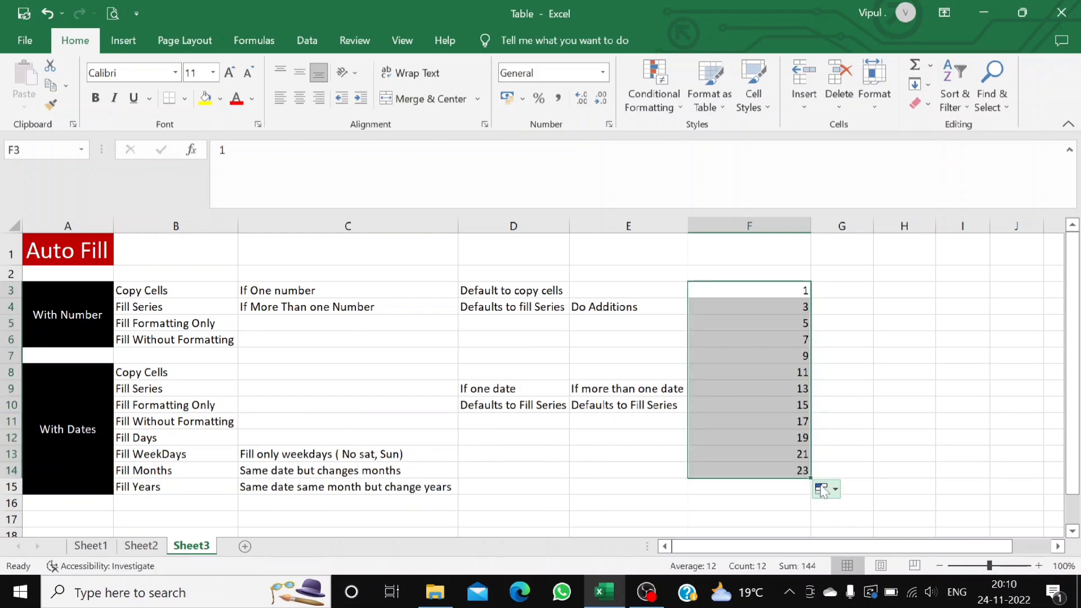
{"action": "left_click", "coordinate": [825, 489]}
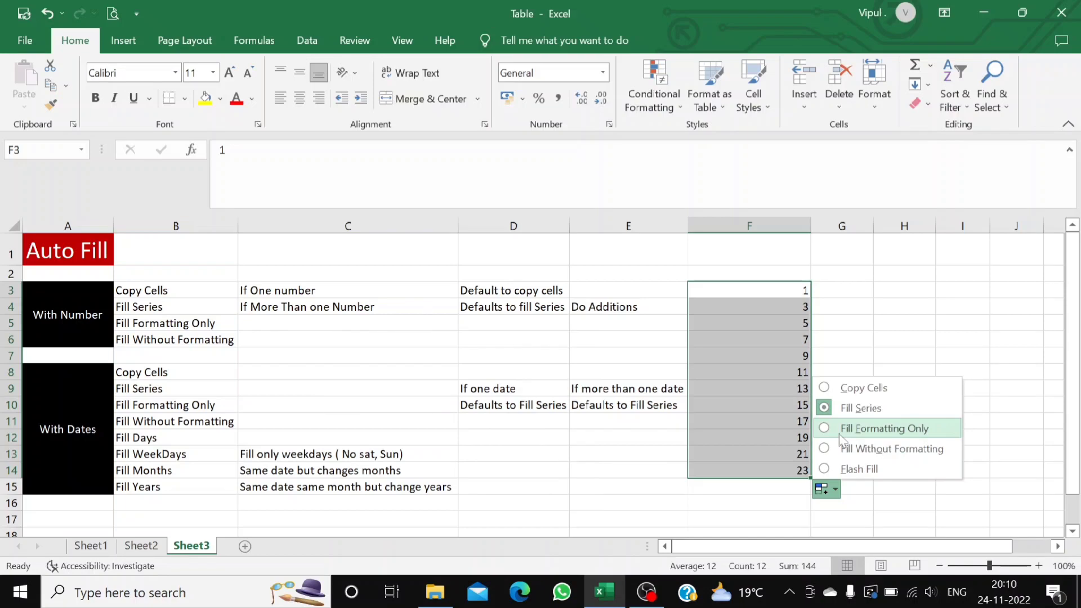
{"action": "left_click", "coordinate": [871, 355]}
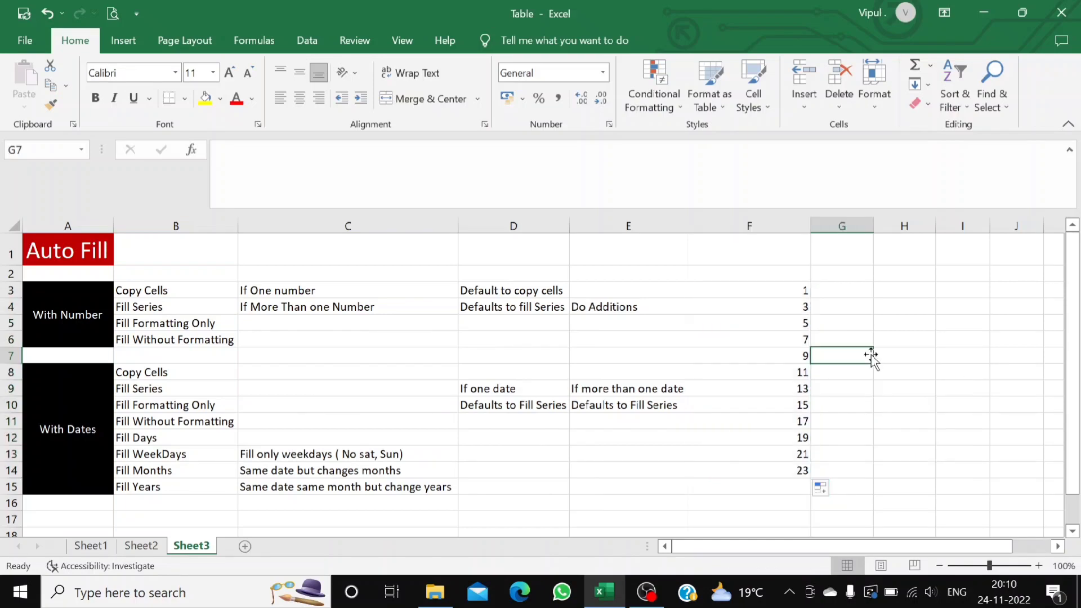
Clear the filled numbers in F5:F14 and format F3:F4 with a yellow fill and a darker orange font colour.
{"action": "left_click_drag", "start_coordinate": [803, 321], "coordinate": [801, 471]}
{"action": "key", "text": "Delete"}
{"action": "left_click_drag", "start_coordinate": [785, 290], "coordinate": [784, 304]}
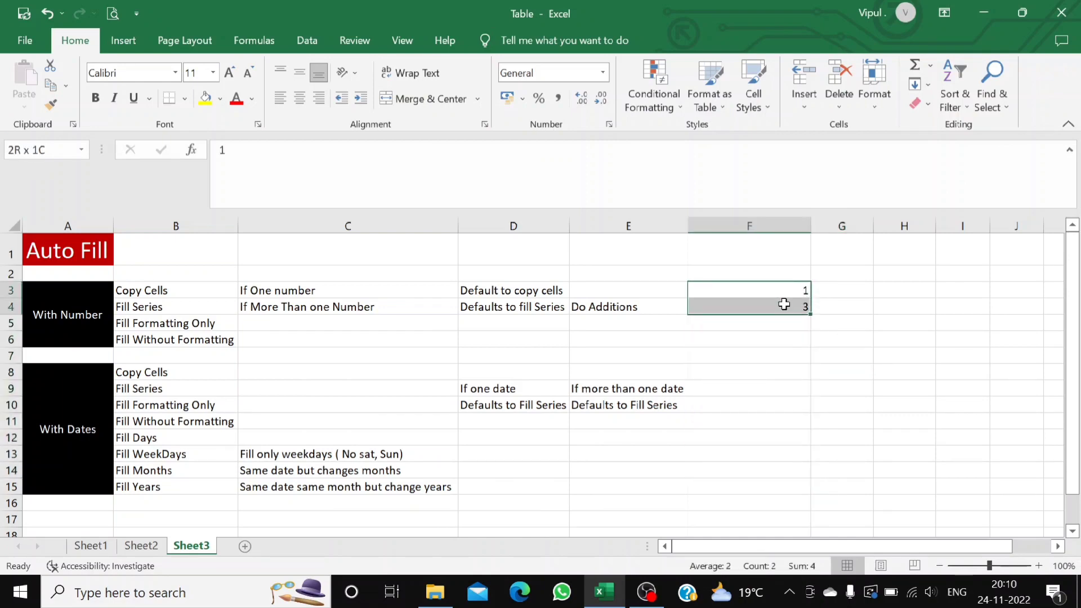
{"action": "left_click", "coordinate": [207, 100]}
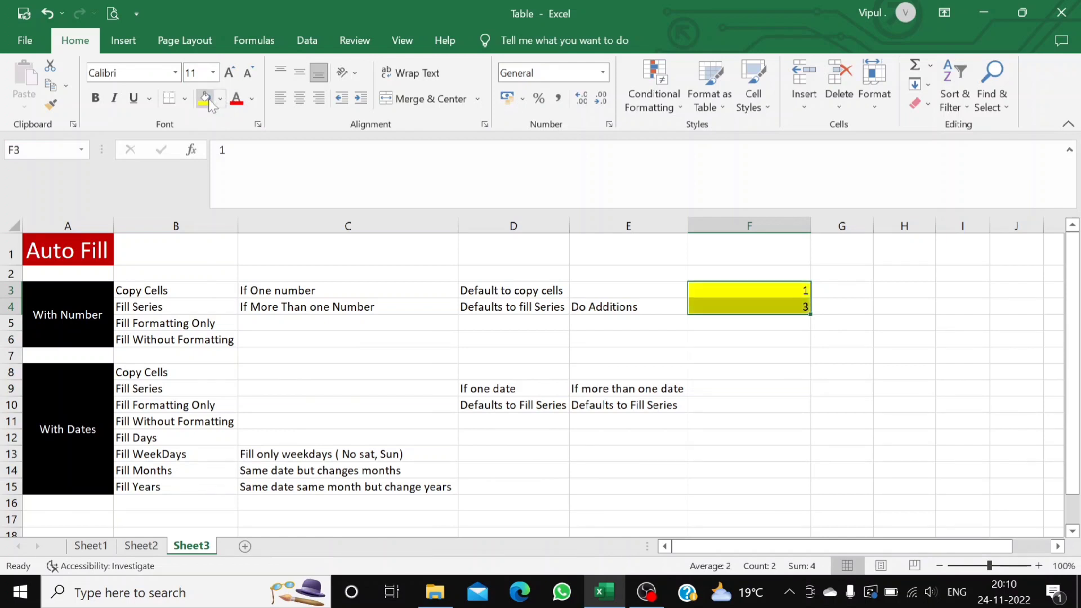
{"action": "left_click", "coordinate": [251, 100]}
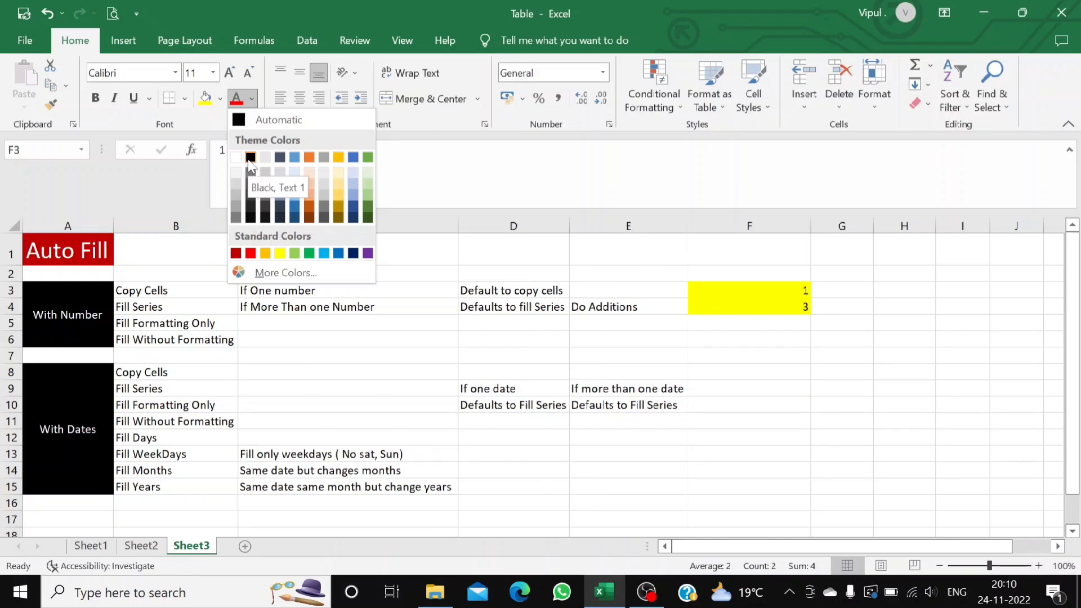
{"action": "left_click", "coordinate": [310, 207]}
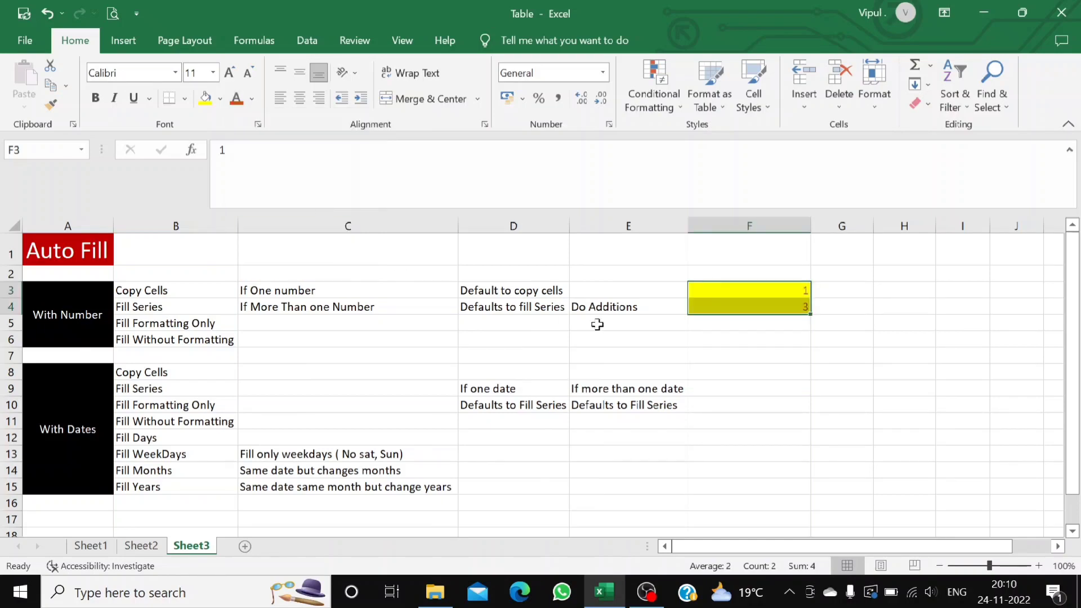
{"action": "left_click", "coordinate": [754, 372]}
Auto-fill the formatted numbers in F3:F4 down to F13 using the Fill Formatting Only option.
{"action": "left_click_drag", "start_coordinate": [778, 292], "coordinate": [808, 465]}
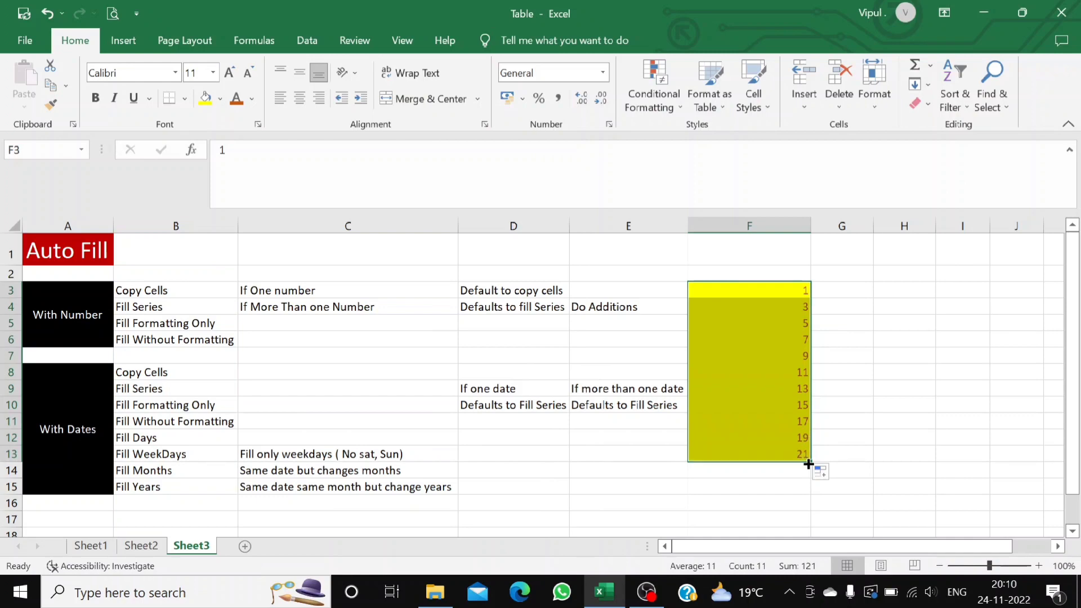
{"action": "left_click", "coordinate": [834, 472]}
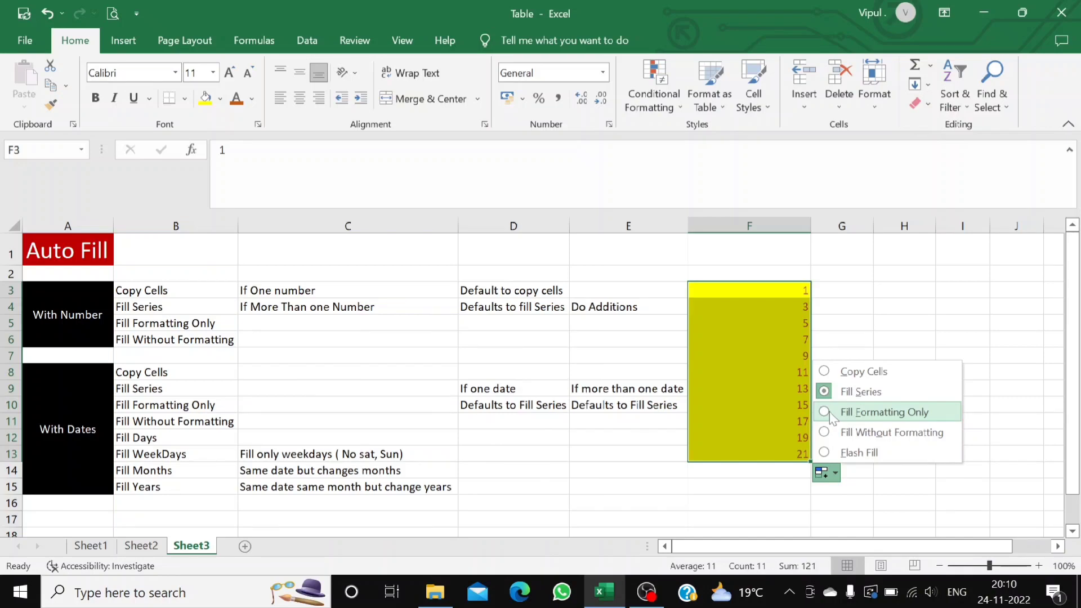
{"action": "left_click", "coordinate": [830, 414]}
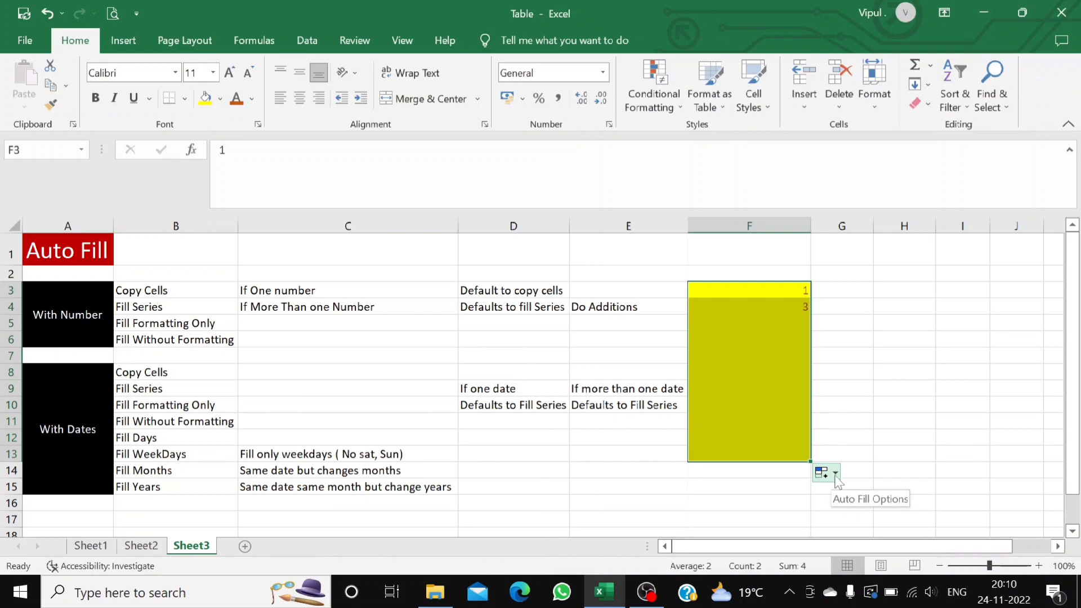
Switch the fill of F3:F13 to Fill Without Formatting and check the option and the filled range.
{"action": "left_click", "coordinate": [836, 474]}
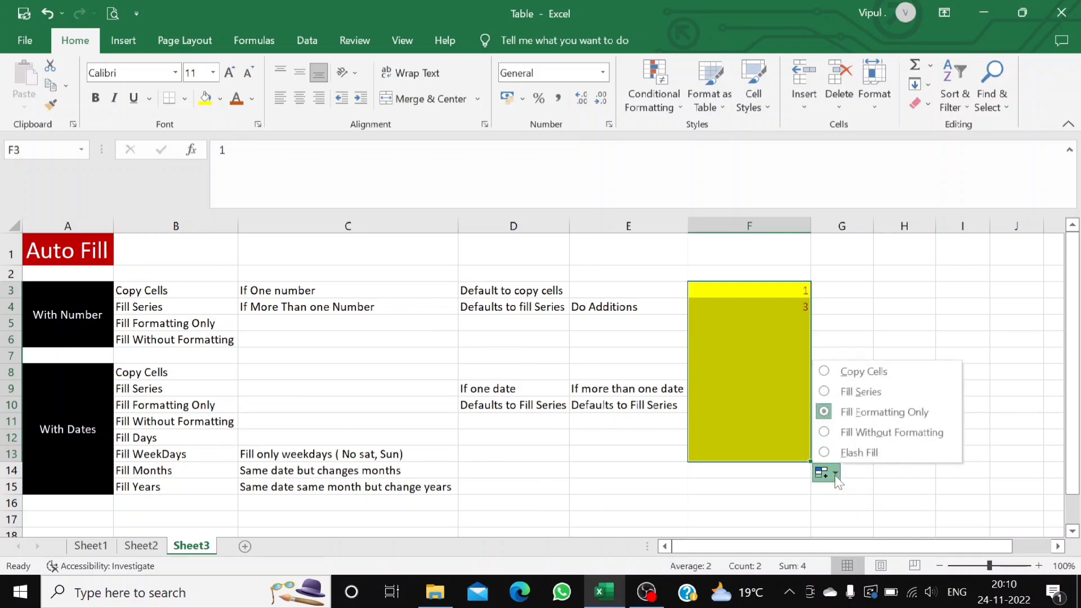
{"action": "left_click", "coordinate": [825, 432]}
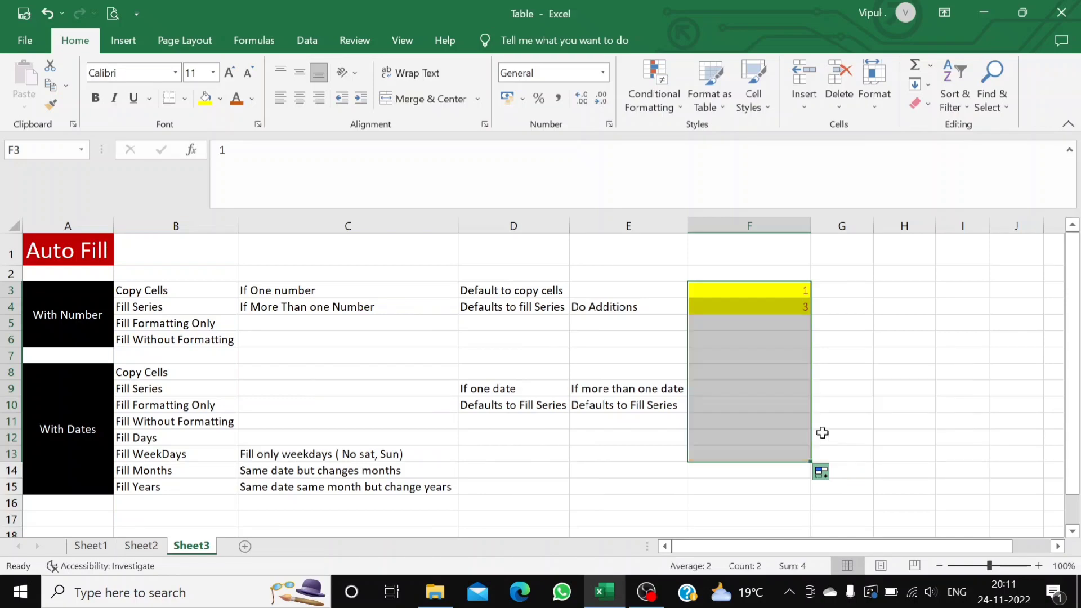
{"action": "left_click", "coordinate": [823, 472]}
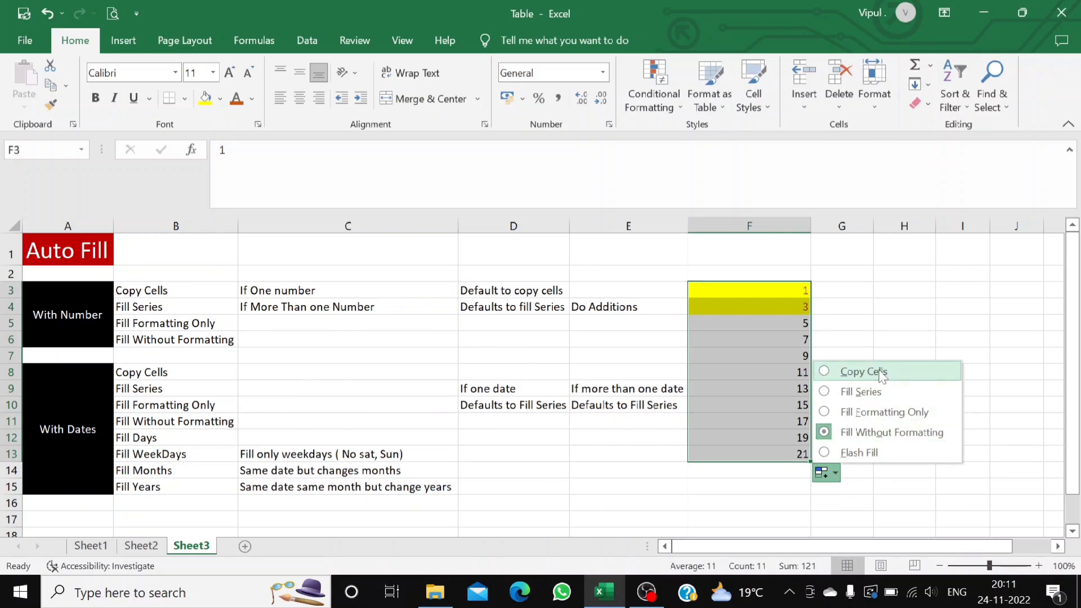
{"action": "left_click", "coordinate": [817, 489]}
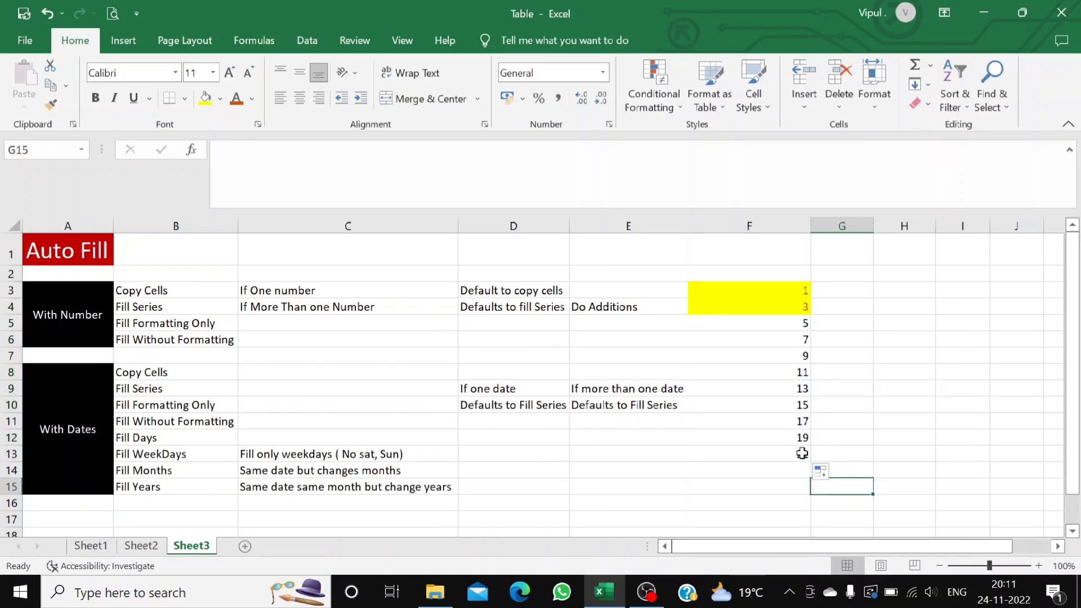
{"action": "left_click_drag", "start_coordinate": [773, 296], "coordinate": [767, 446]}
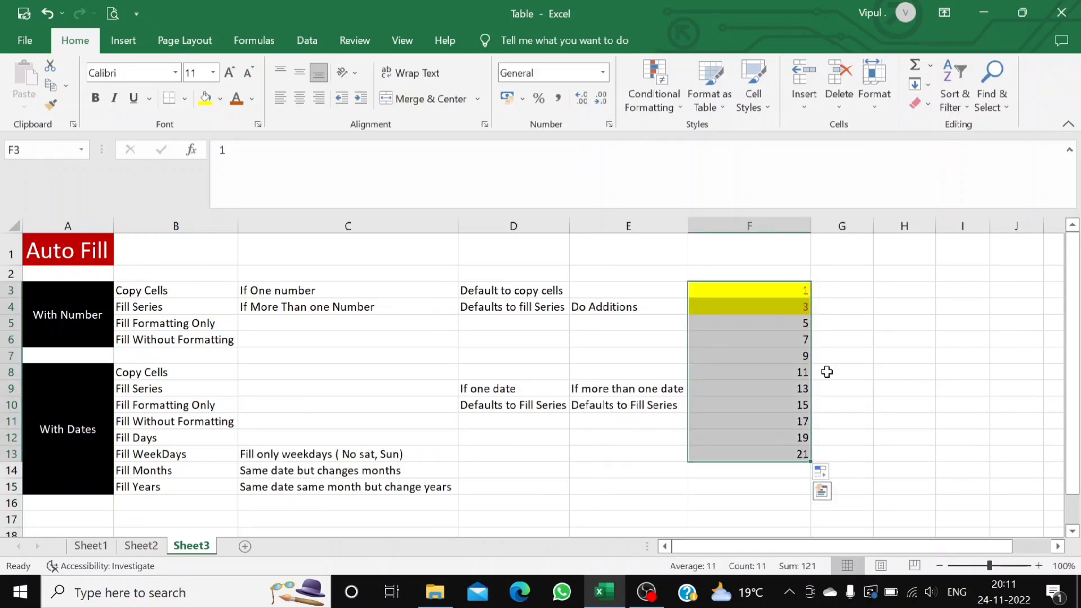
Enter the date 1-1-2022 in G3 as the starting value for the date fill.
{"action": "left_click", "coordinate": [825, 295]}
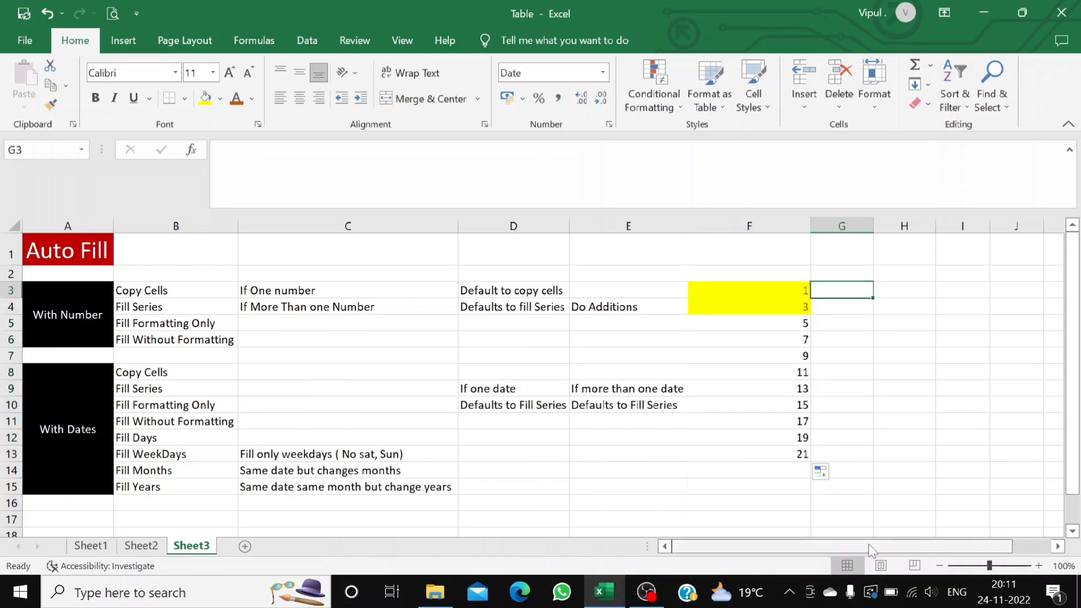
{"action": "type", "text": "1-1-2022"}
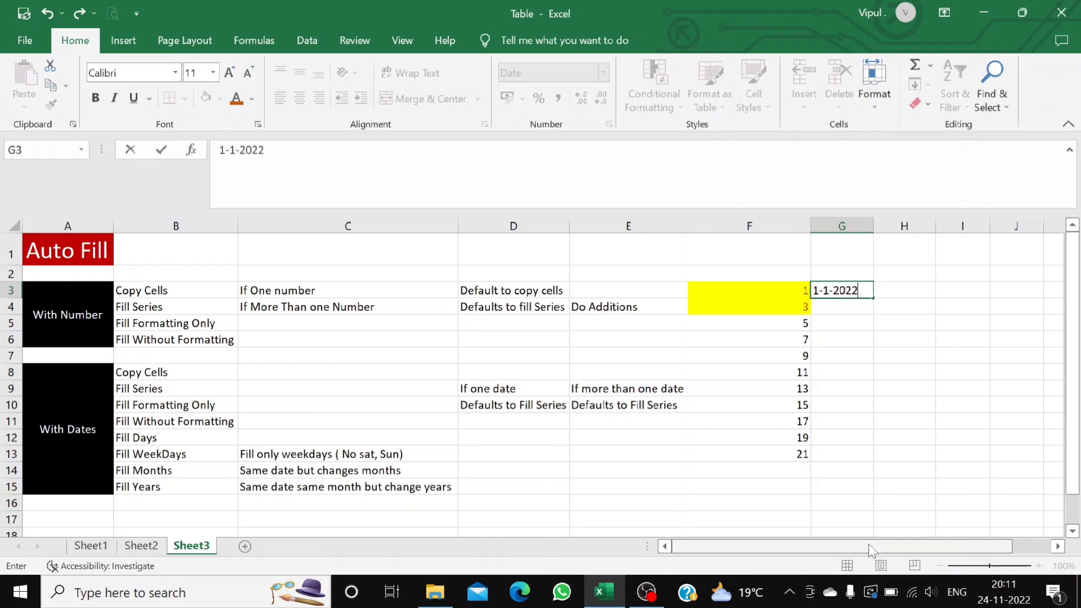
{"action": "key", "text": "Return"}
{"action": "key", "text": "Up"}
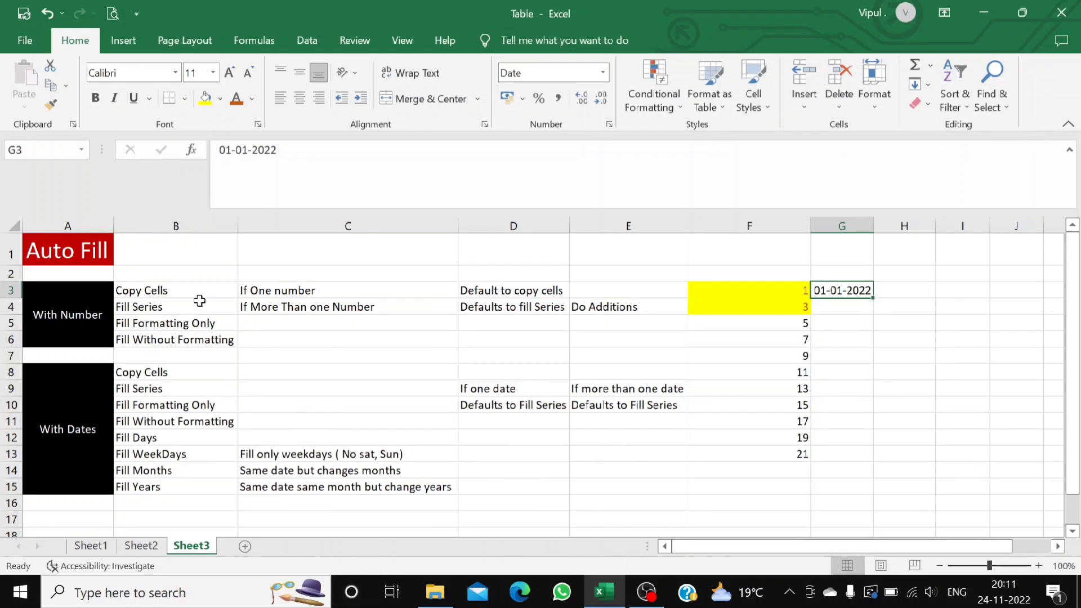
Compare the fill options listed for numbers in B4:B6 with the date-only options in B12:B15.
{"action": "left_click", "coordinate": [176, 309]}
{"action": "left_click", "coordinate": [176, 322]}
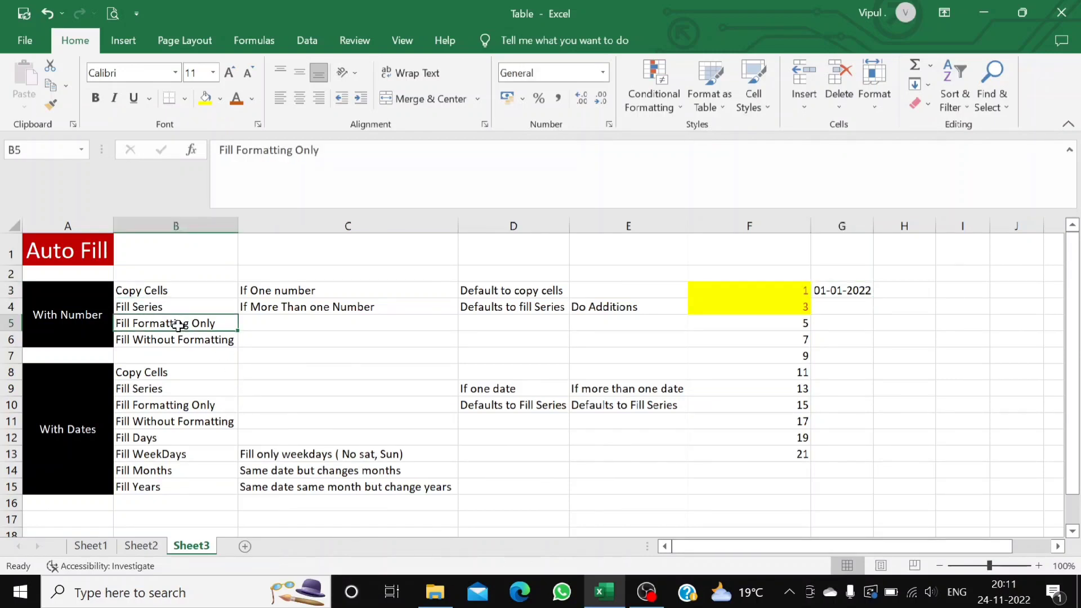
{"action": "left_click", "coordinate": [178, 338]}
{"action": "left_click_drag", "start_coordinate": [164, 372], "coordinate": [166, 487]}
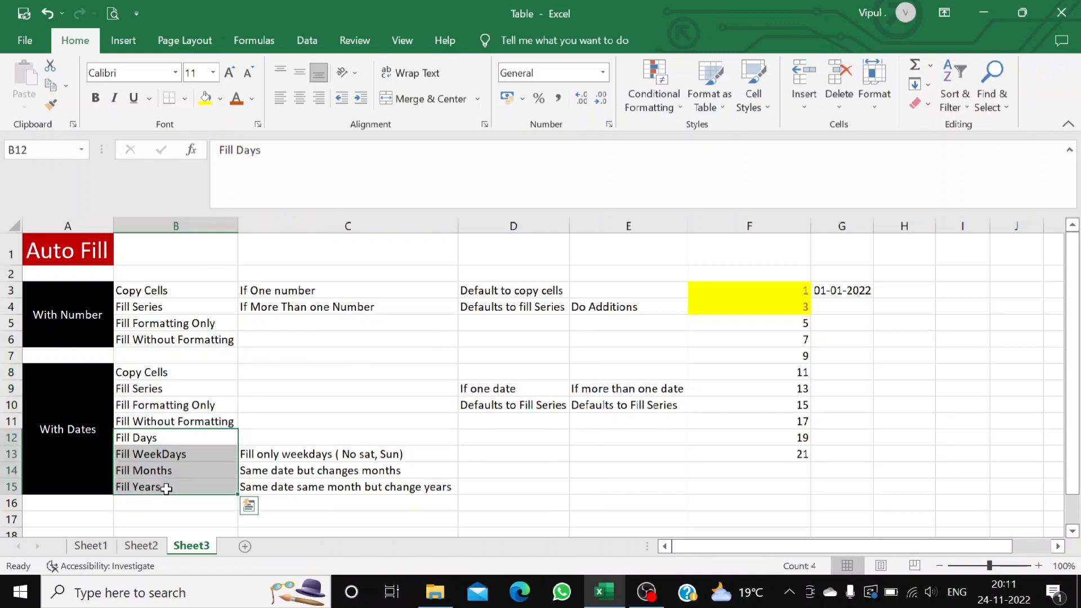
Auto-fill the date in G3 down to G13 and switch the fill to Copy Cells and back to Fill Series.
{"action": "left_click", "coordinate": [848, 291]}
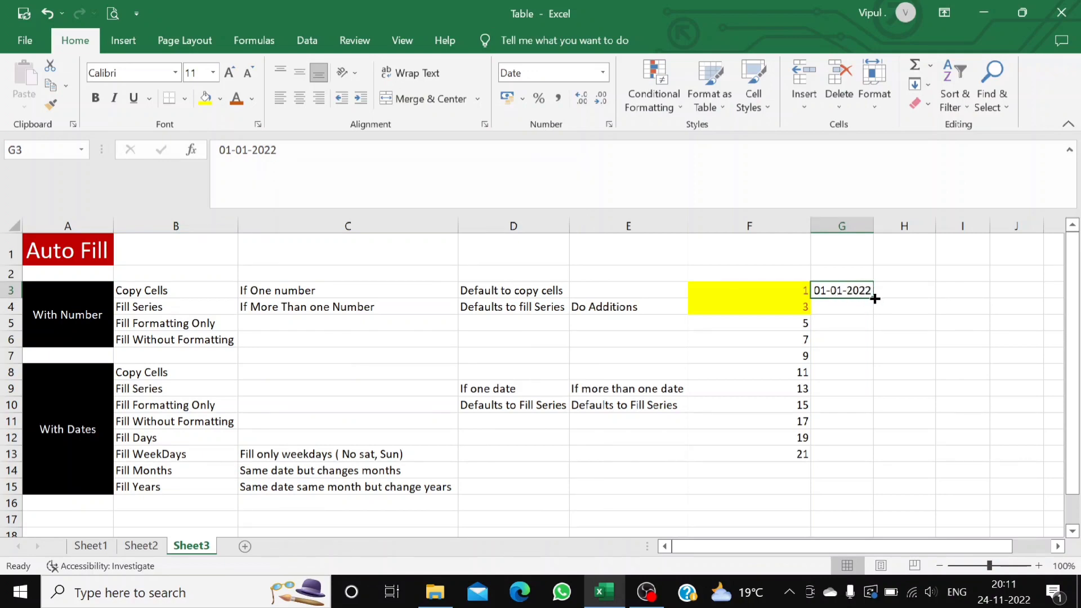
{"action": "left_click_drag", "start_coordinate": [874, 298], "coordinate": [873, 460]}
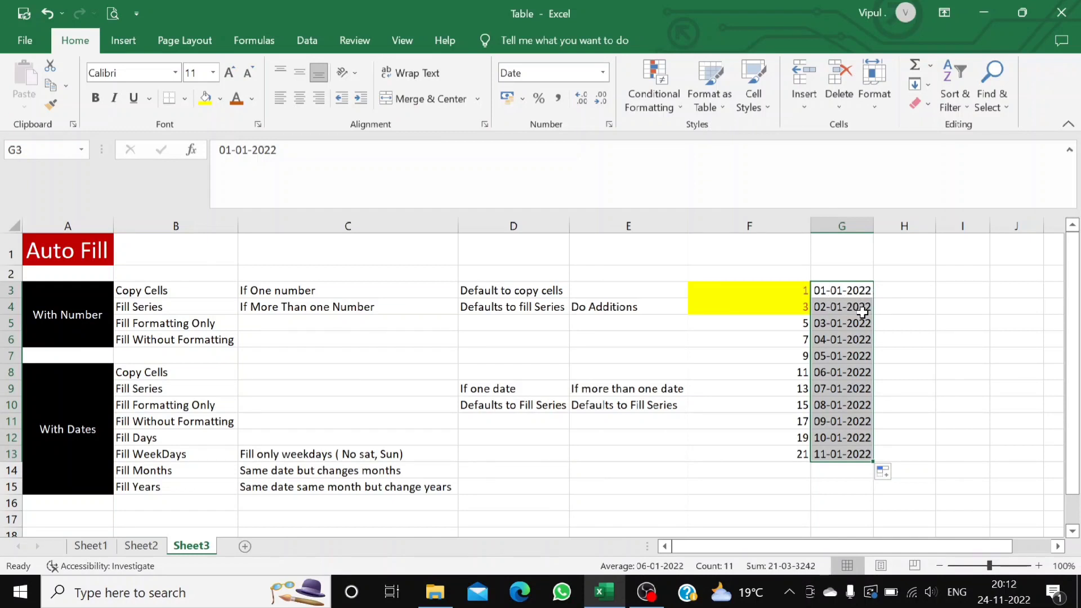
{"action": "left_click", "coordinate": [899, 478]}
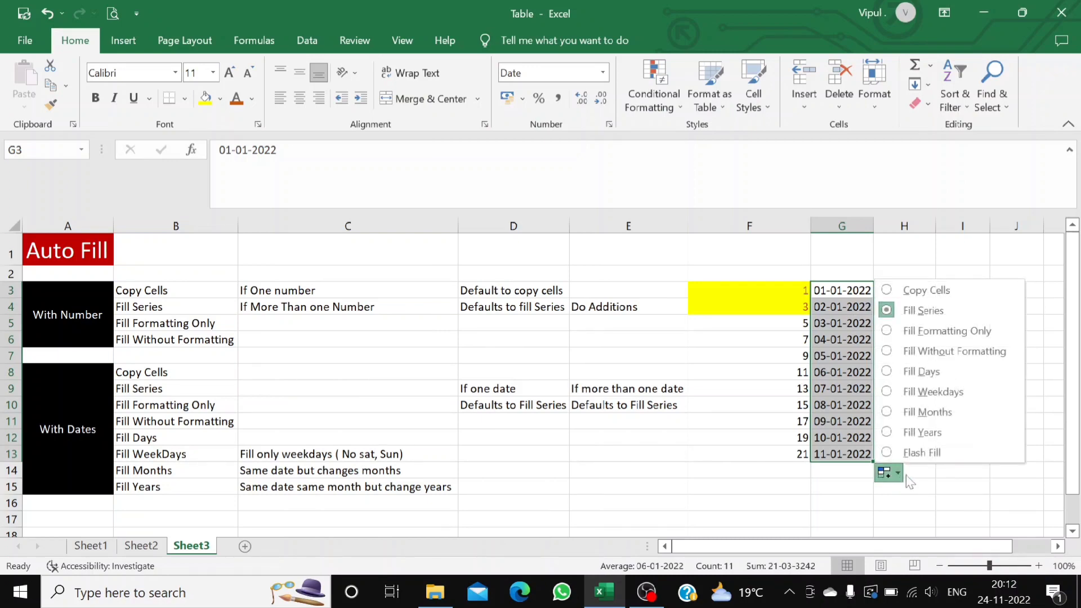
{"action": "left_click", "coordinate": [886, 291]}
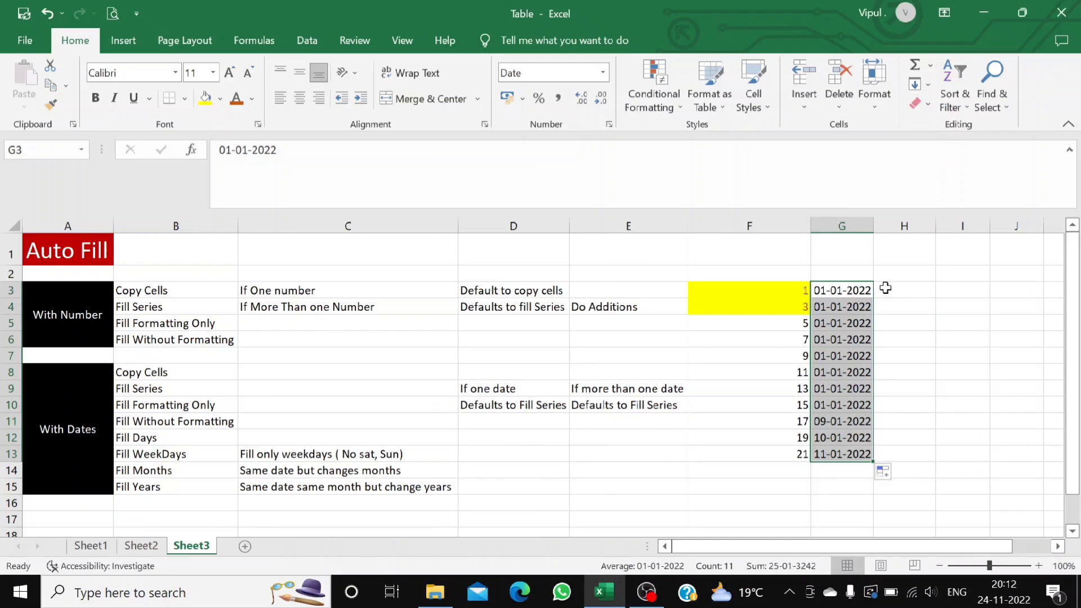
{"action": "left_click", "coordinate": [894, 473]}
{"action": "left_click", "coordinate": [889, 312]}
Change the date fill of G3:G13 to Fill Days and after that to Fill Weekdays.
{"action": "left_click", "coordinate": [896, 476]}
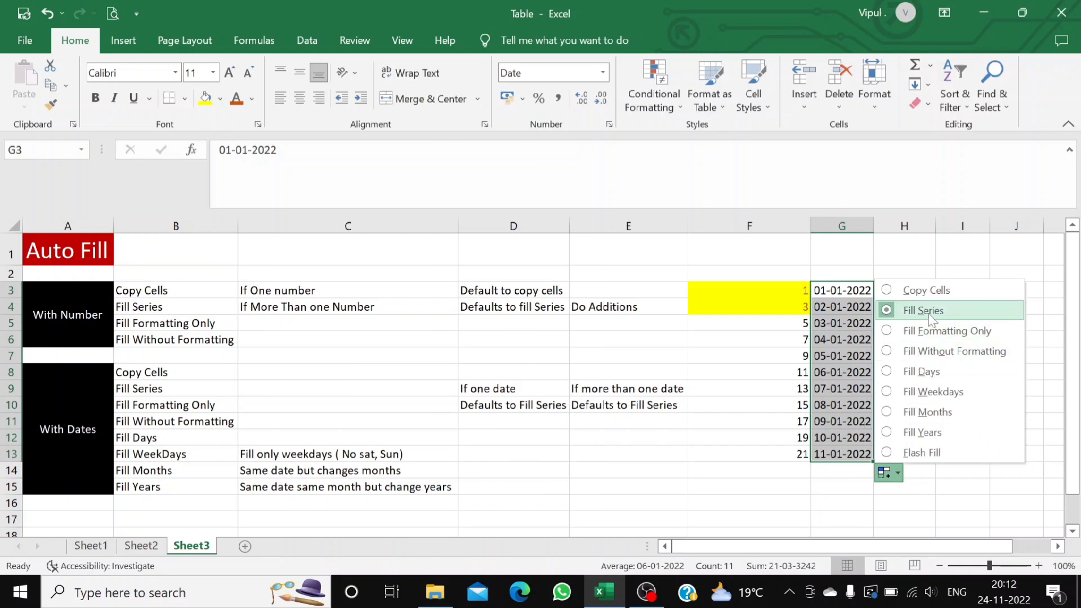
{"action": "left_click", "coordinate": [887, 372]}
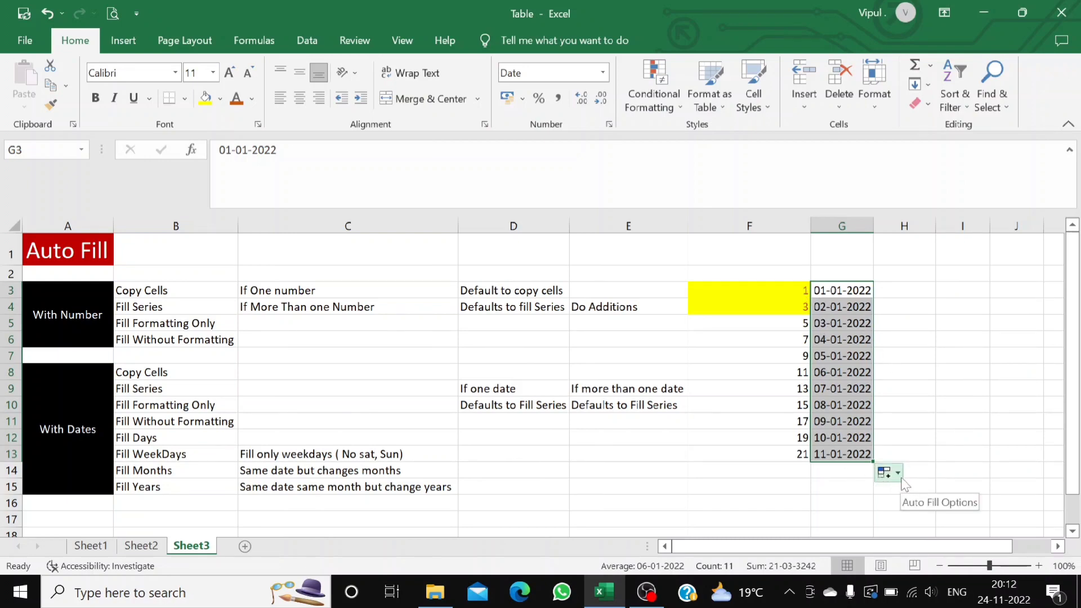
{"action": "left_click", "coordinate": [897, 474]}
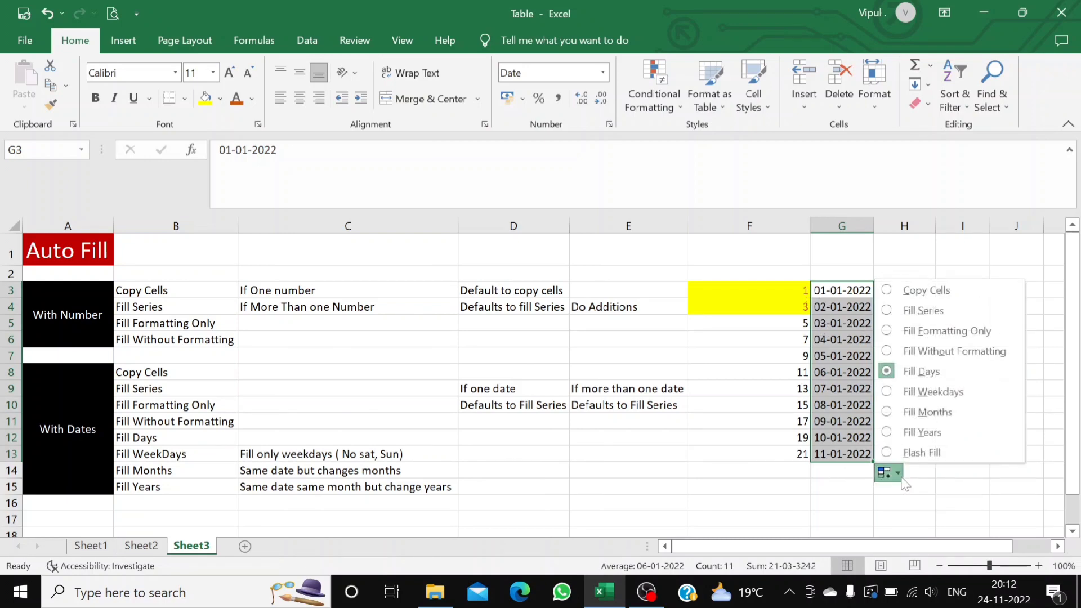
{"action": "left_click", "coordinate": [889, 392]}
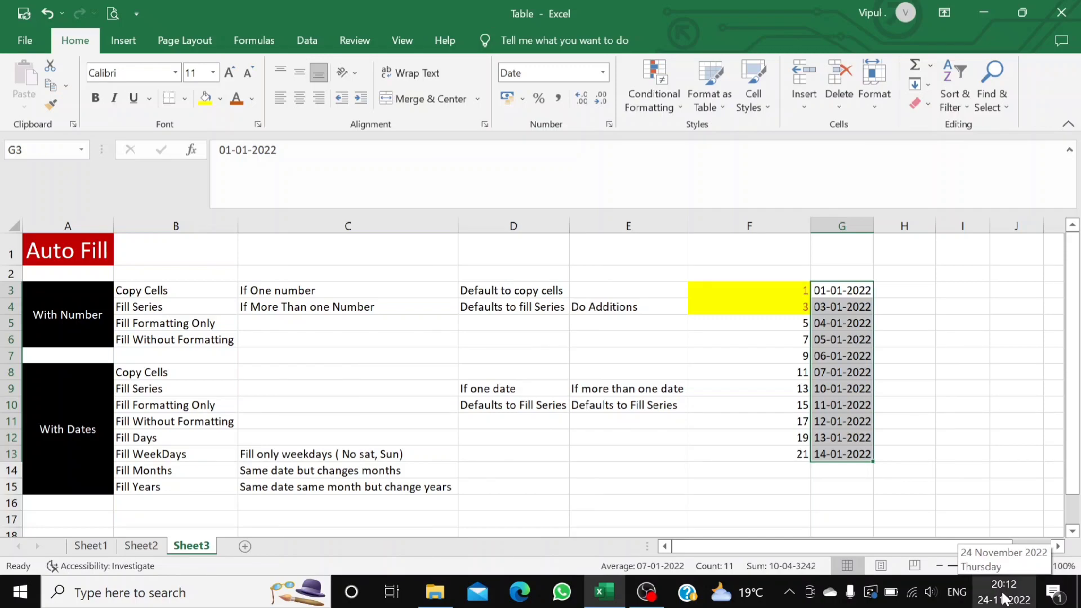
Check the January 2022 month view in the system calendar against the weekday dates filled in G3:G13.
{"action": "left_click", "coordinate": [1003, 591]}
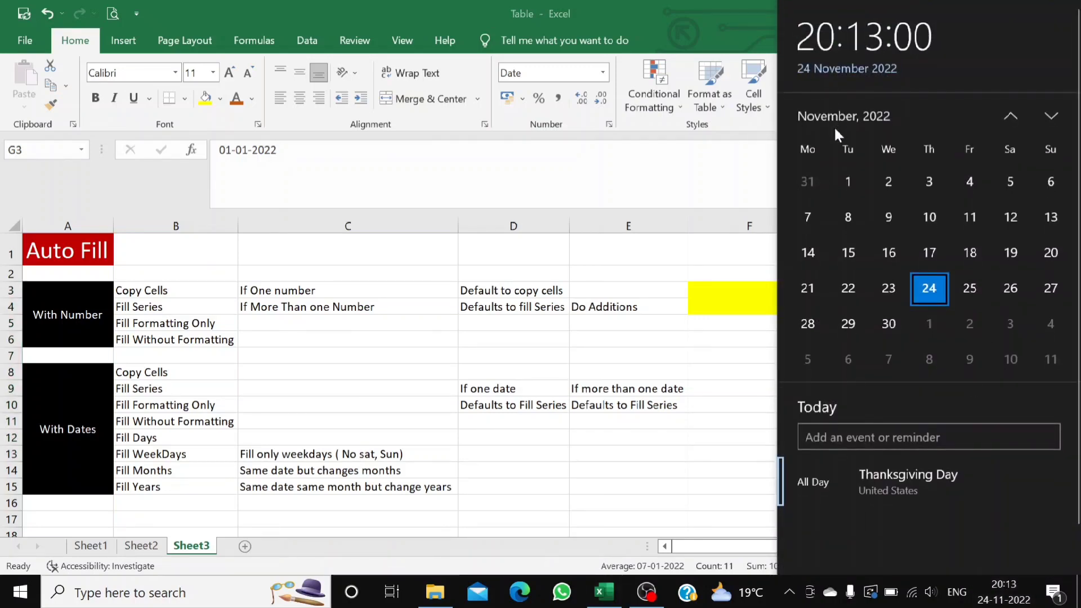
{"action": "left_click", "coordinate": [809, 111]}
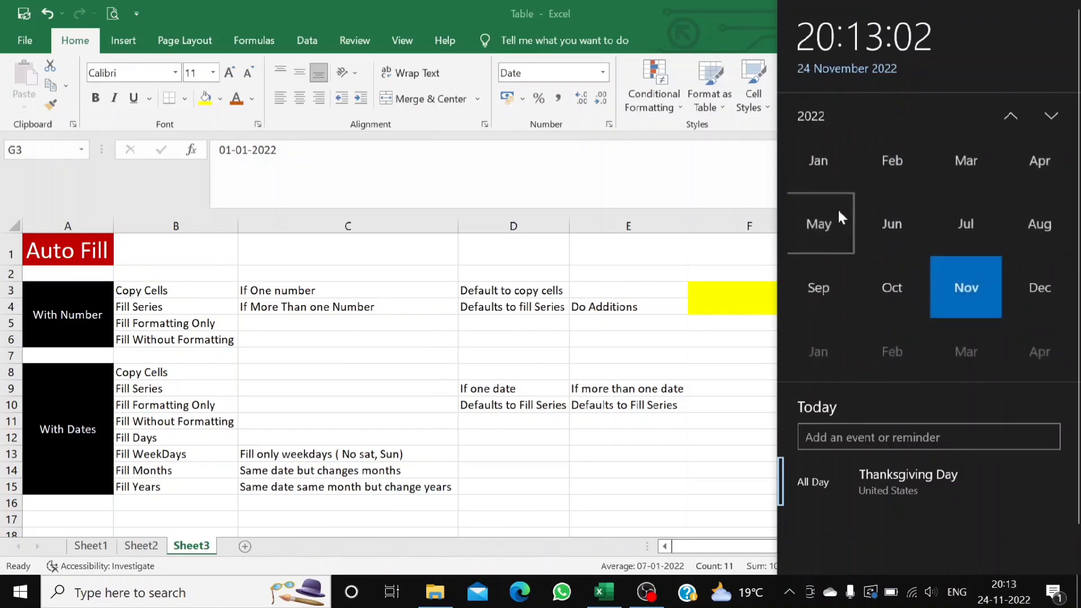
{"action": "left_click", "coordinate": [822, 166]}
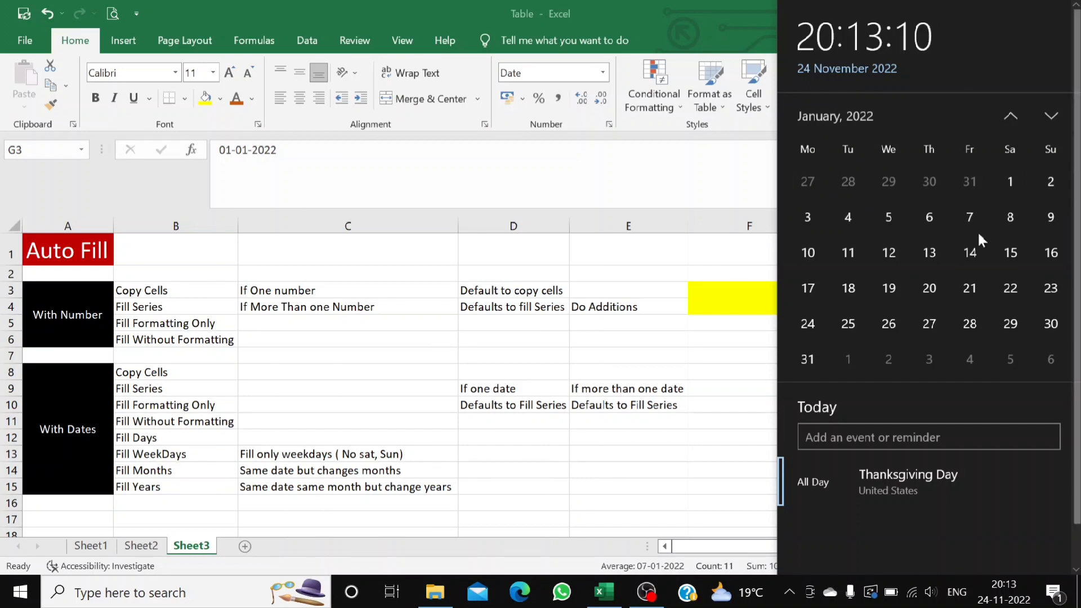
{"action": "left_click", "coordinate": [693, 472]}
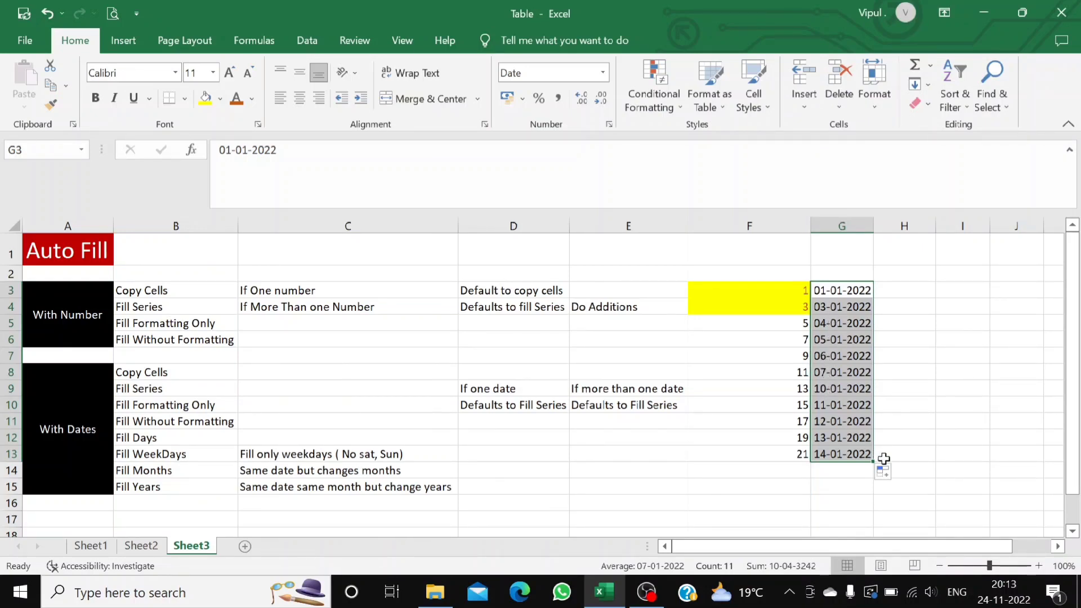
{"action": "left_click", "coordinate": [999, 595]}
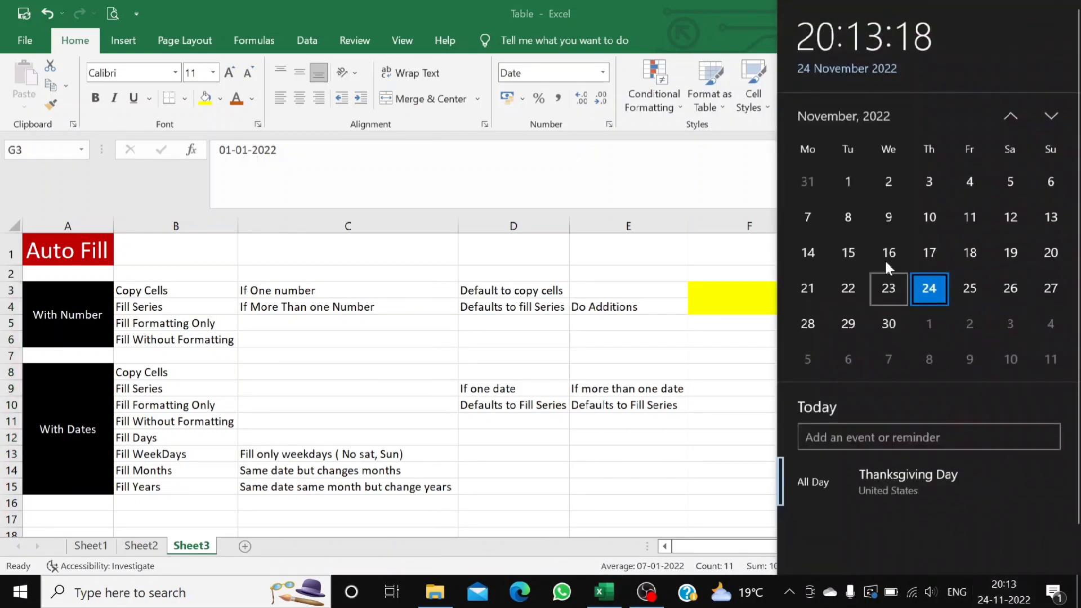
{"action": "left_click", "coordinate": [836, 118]}
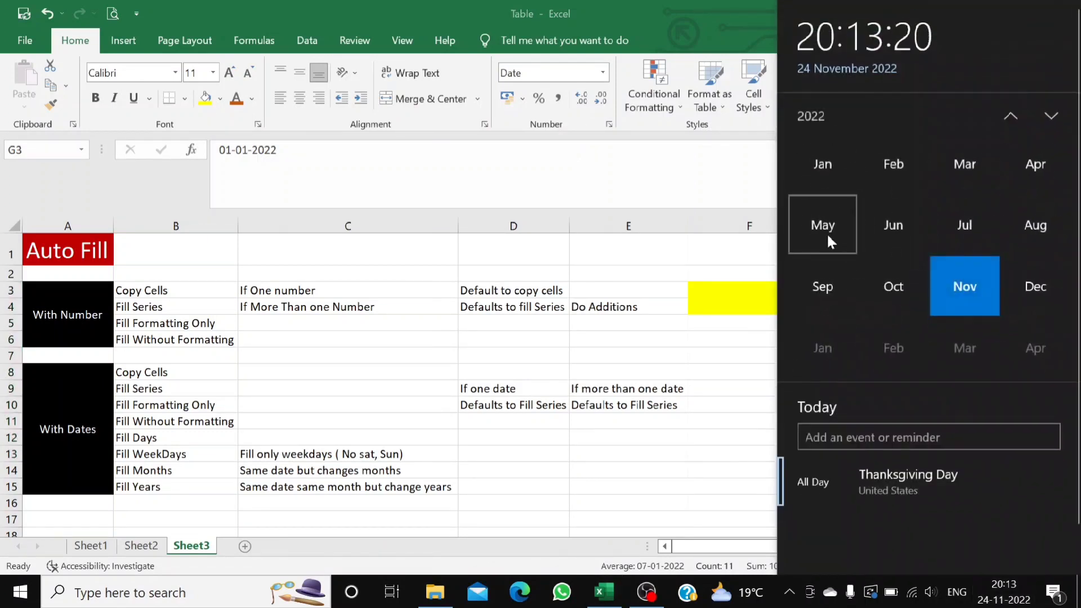
{"action": "left_click", "coordinate": [832, 151]}
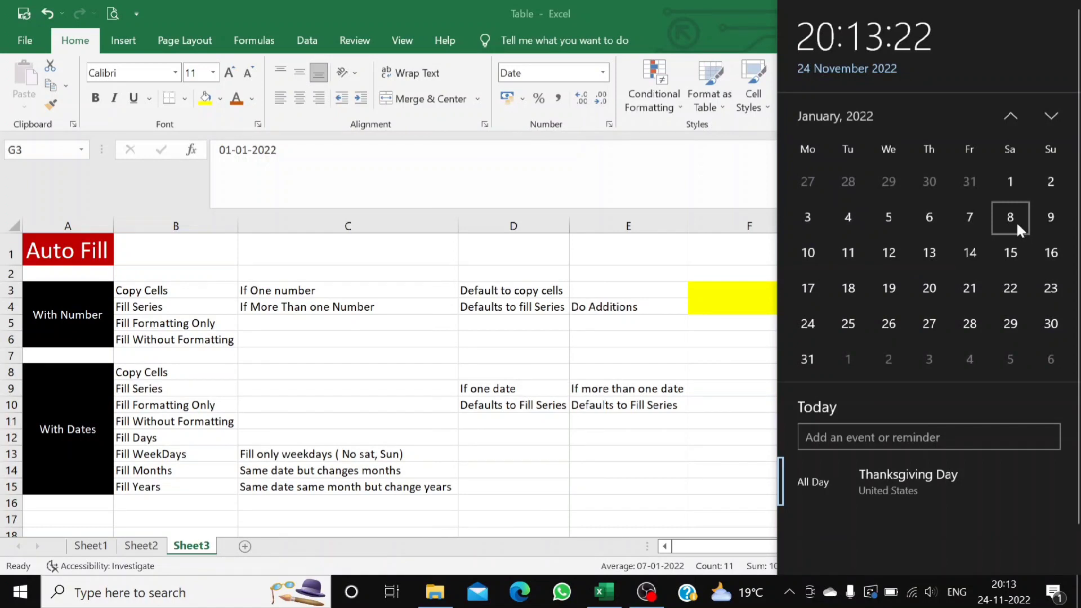
{"action": "key", "text": "Escape"}
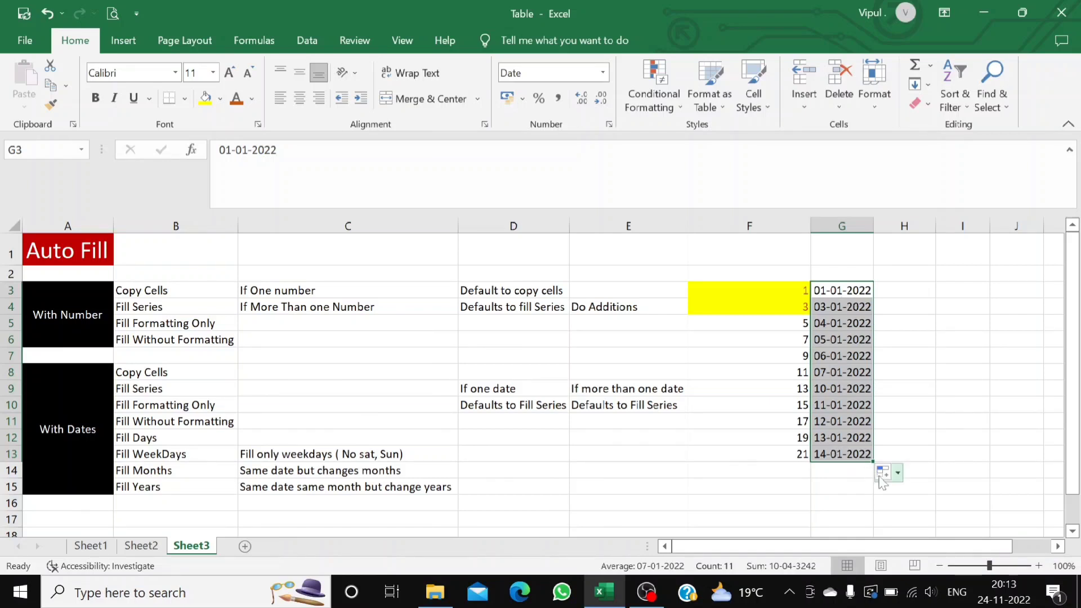
Change the date fill of G3:G13 to Fill Months and after that to Fill Years.
{"action": "left_click", "coordinate": [897, 479]}
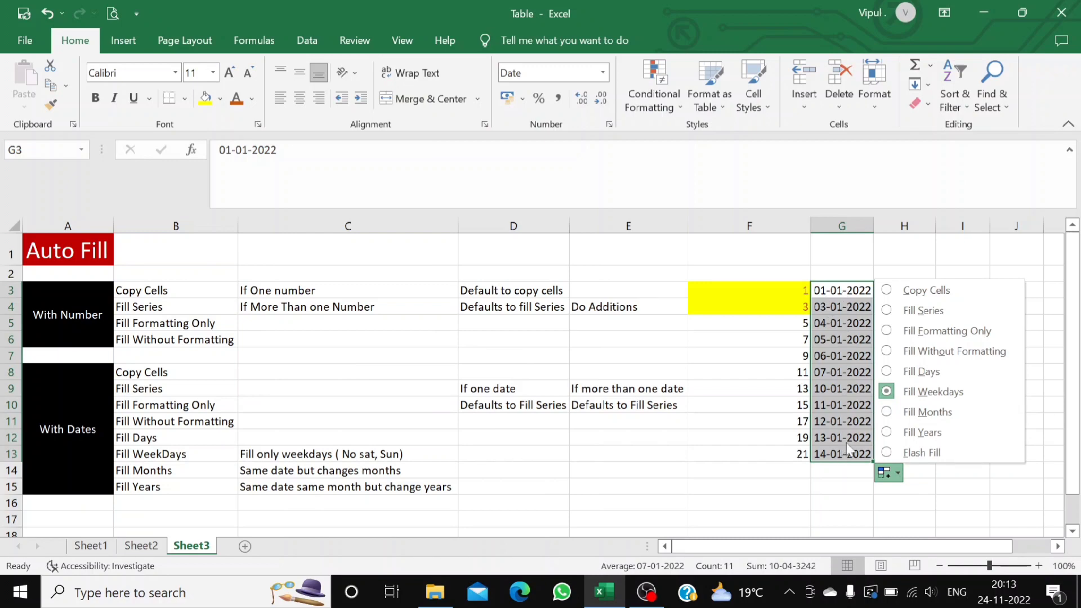
{"action": "left_click", "coordinate": [887, 412]}
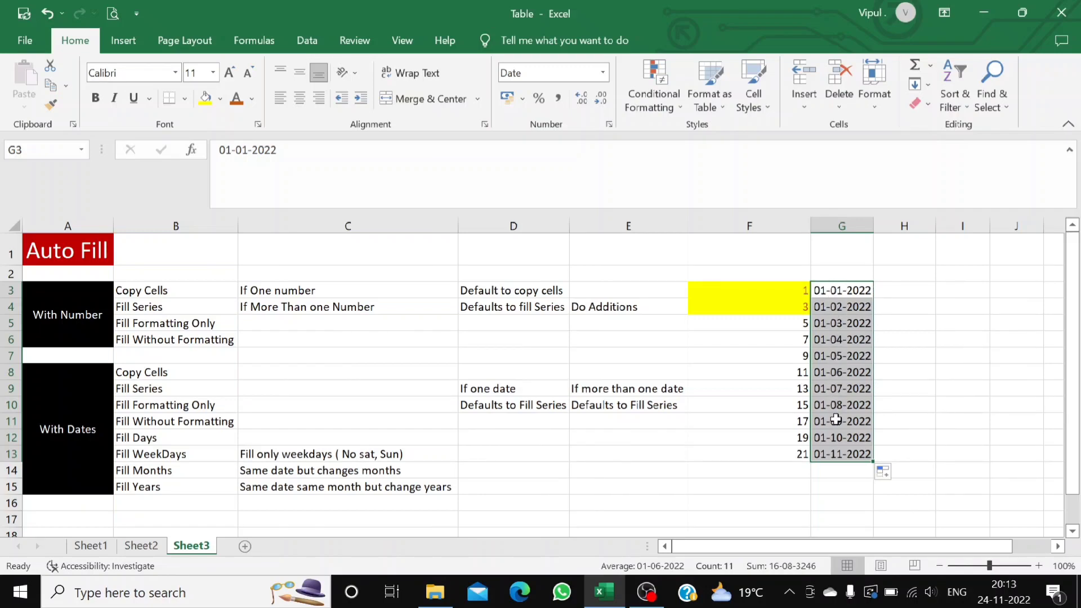
{"action": "left_click", "coordinate": [898, 480]}
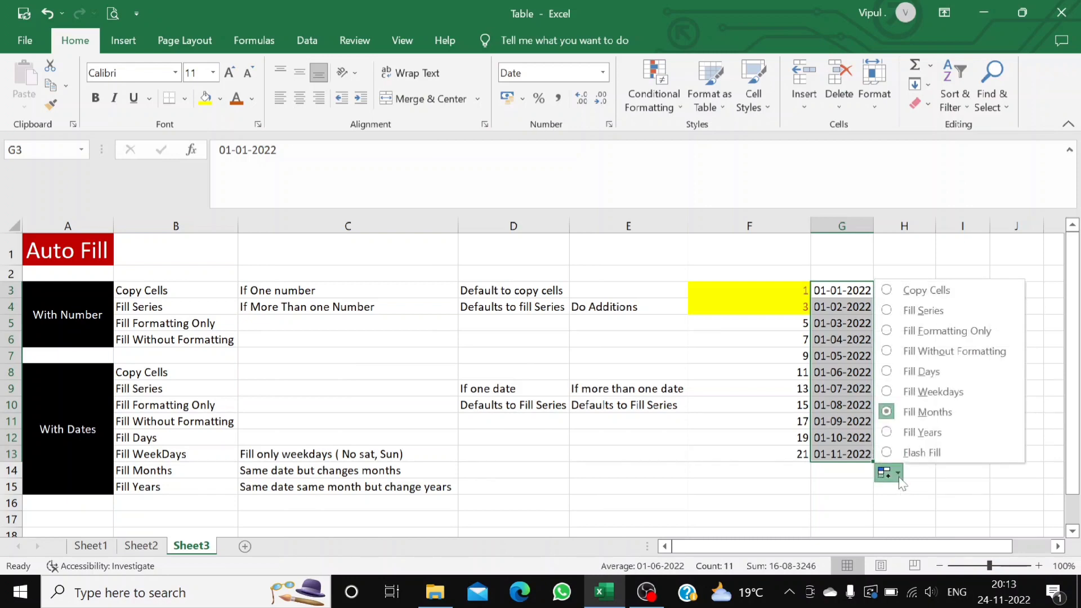
{"action": "left_click", "coordinate": [889, 432]}
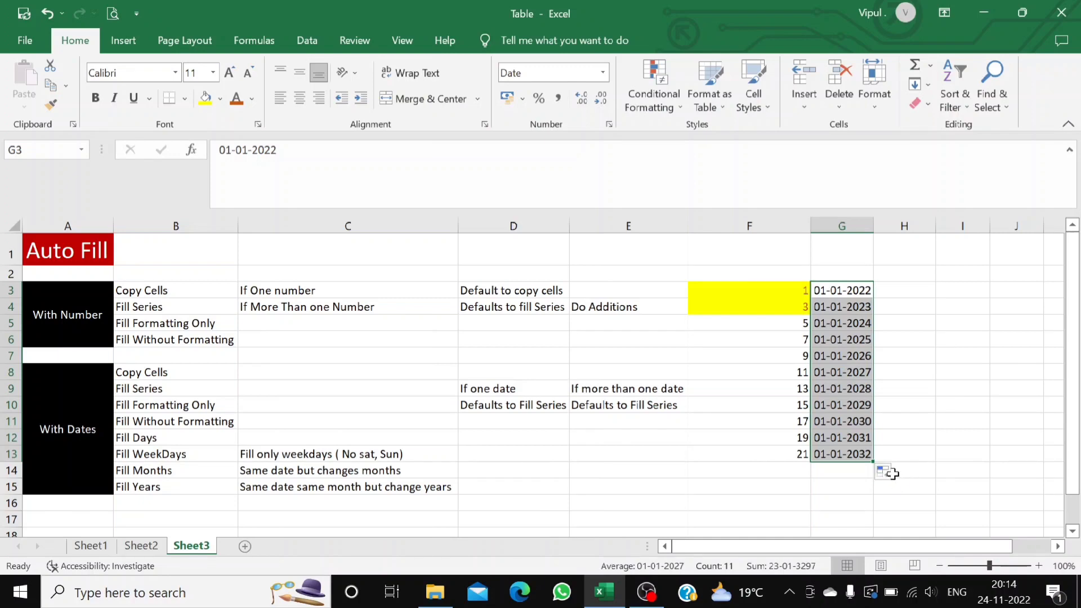
Compare Fill Series with Fill Days on the dates in G3:G13, leaving the range set to Fill Series.
{"action": "left_click", "coordinate": [892, 474]}
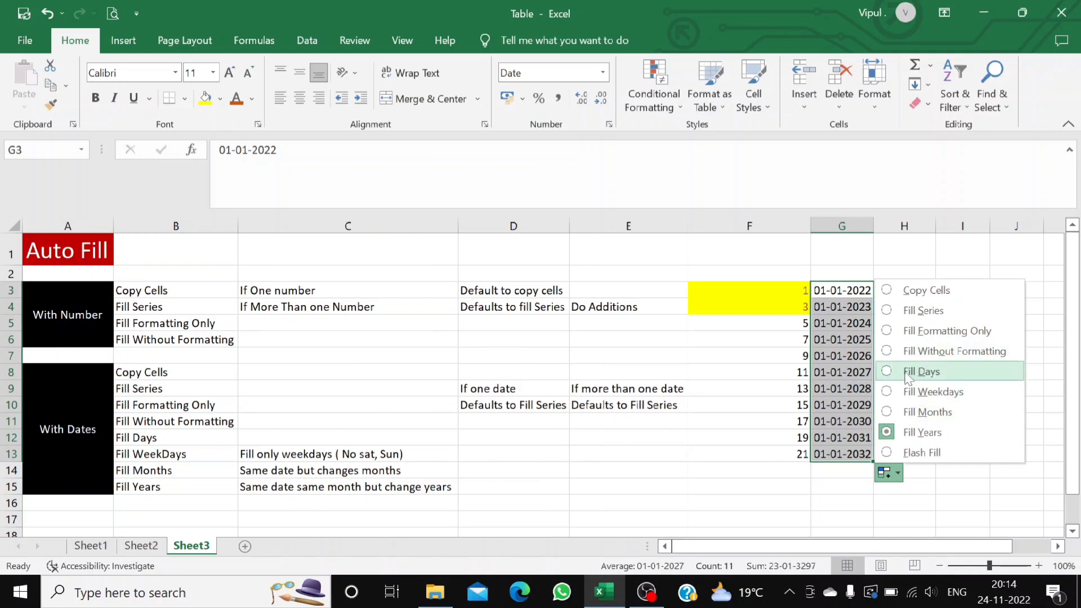
{"action": "left_click", "coordinate": [888, 312]}
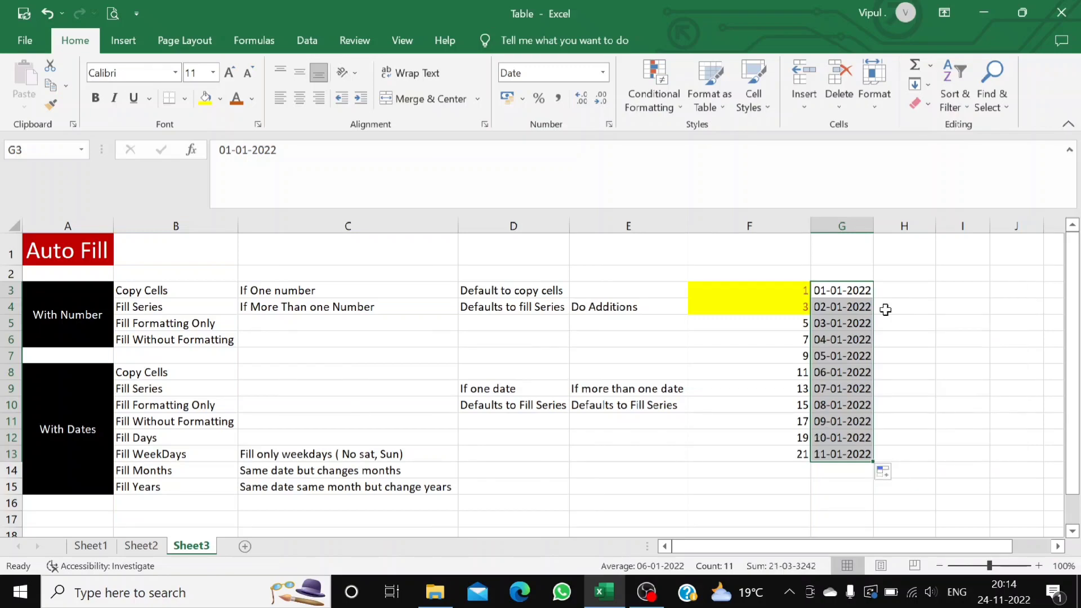
{"action": "left_click", "coordinate": [883, 472]}
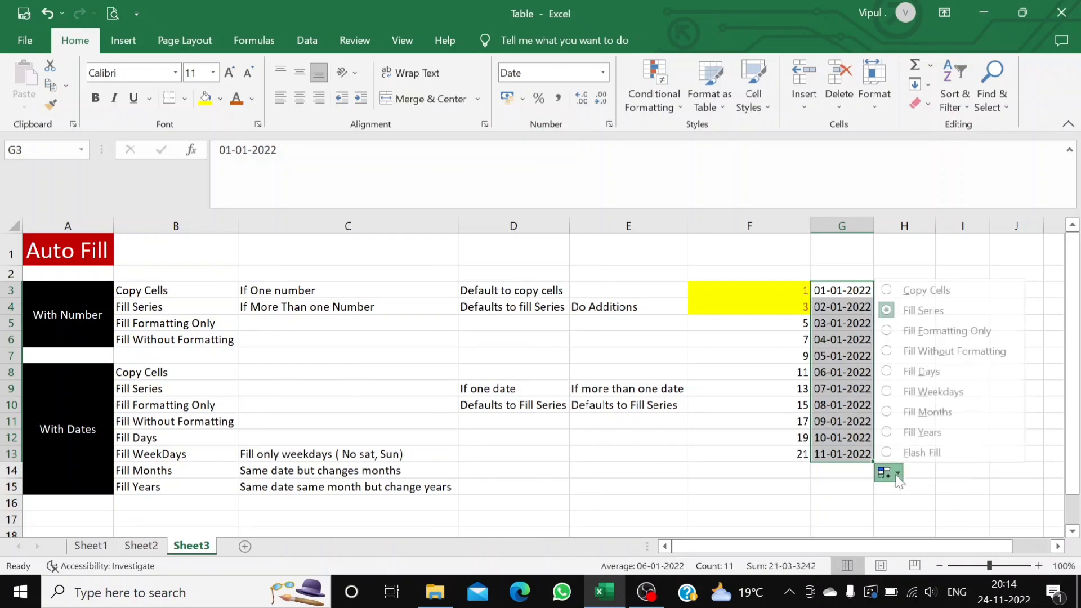
{"action": "left_click", "coordinate": [888, 370]}
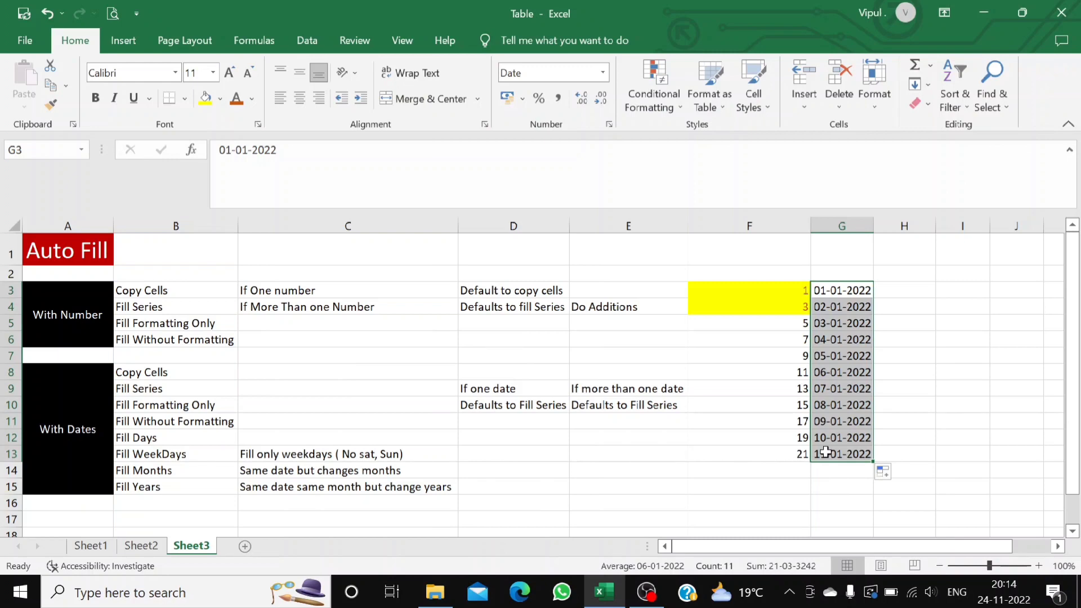
{"action": "left_click", "coordinate": [897, 473]}
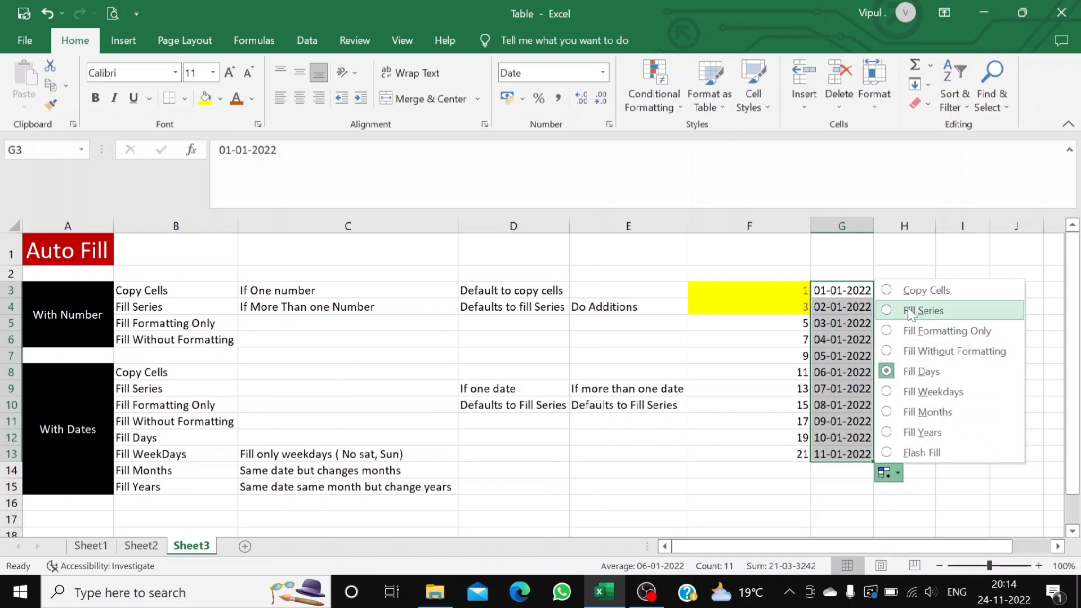
{"action": "left_click", "coordinate": [890, 310]}
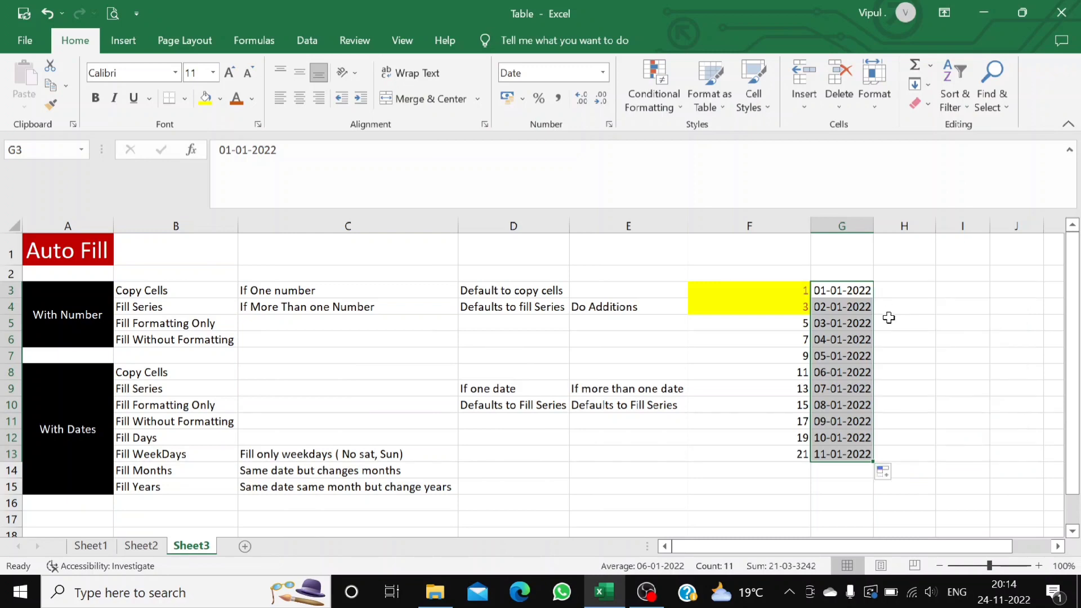
Enter a sample first name in I3 as the starting value for a text fill.
{"action": "left_click", "coordinate": [924, 285]}
{"action": "left_click", "coordinate": [950, 288]}
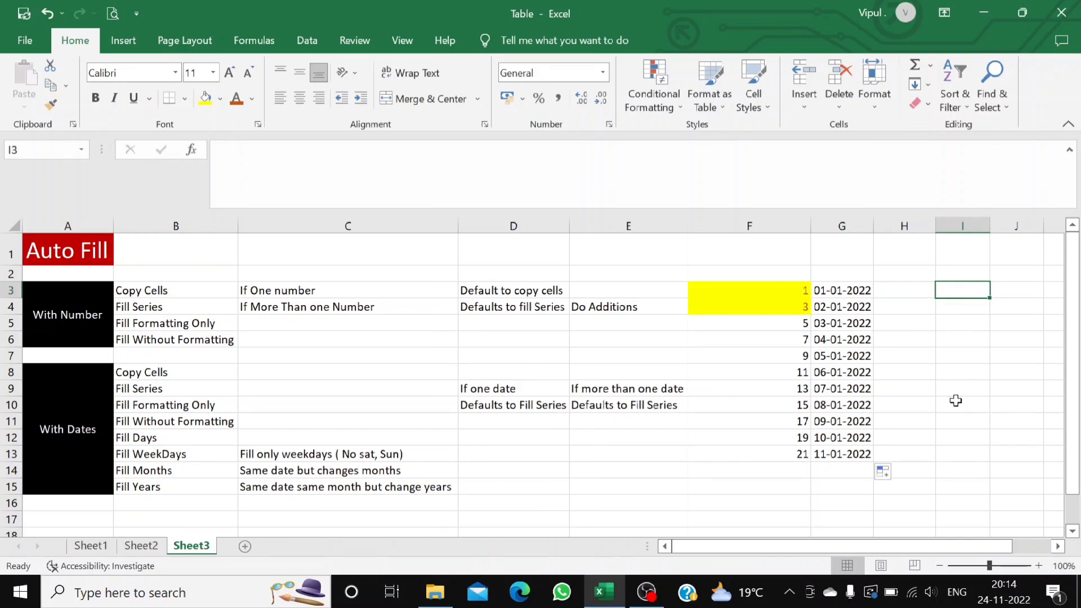
{"action": "type", "text": "Ra"}
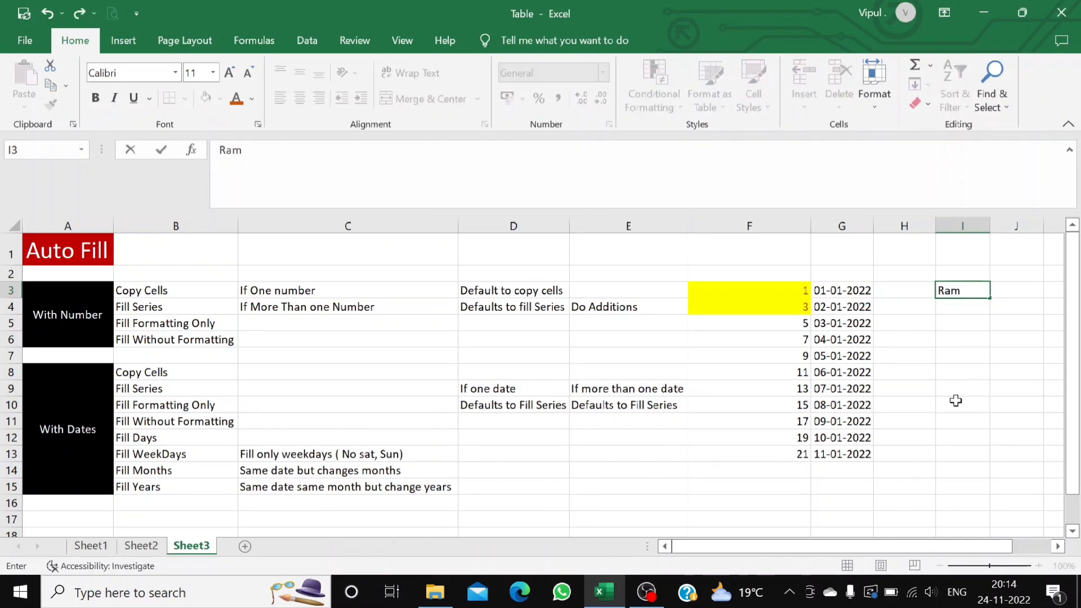
{"action": "type", "text": "m"}
{"action": "key", "text": "Return"}
{"action": "key", "text": "Up"}
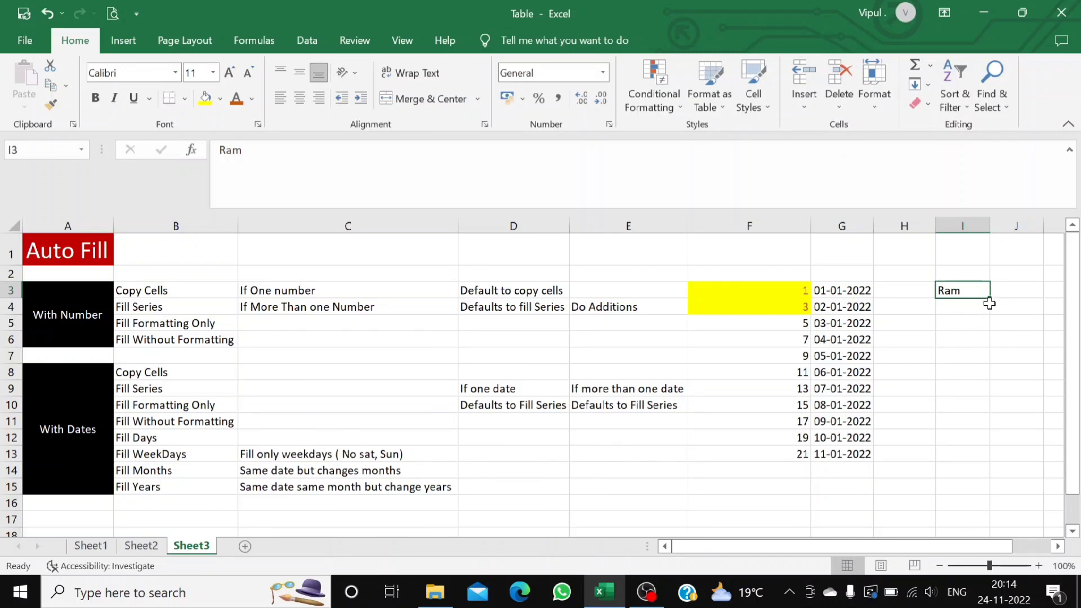
Auto-fill the text in I3 down to I11 and review the fill options offered for text.
{"action": "left_click_drag", "start_coordinate": [990, 298], "coordinate": [990, 427]}
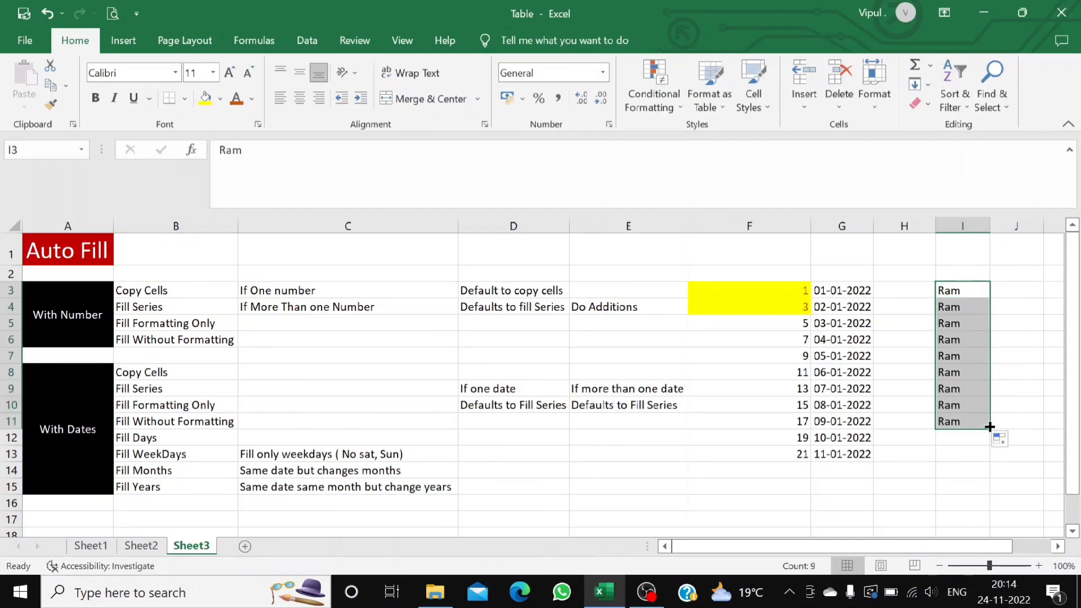
{"action": "left_click", "coordinate": [1016, 441]}
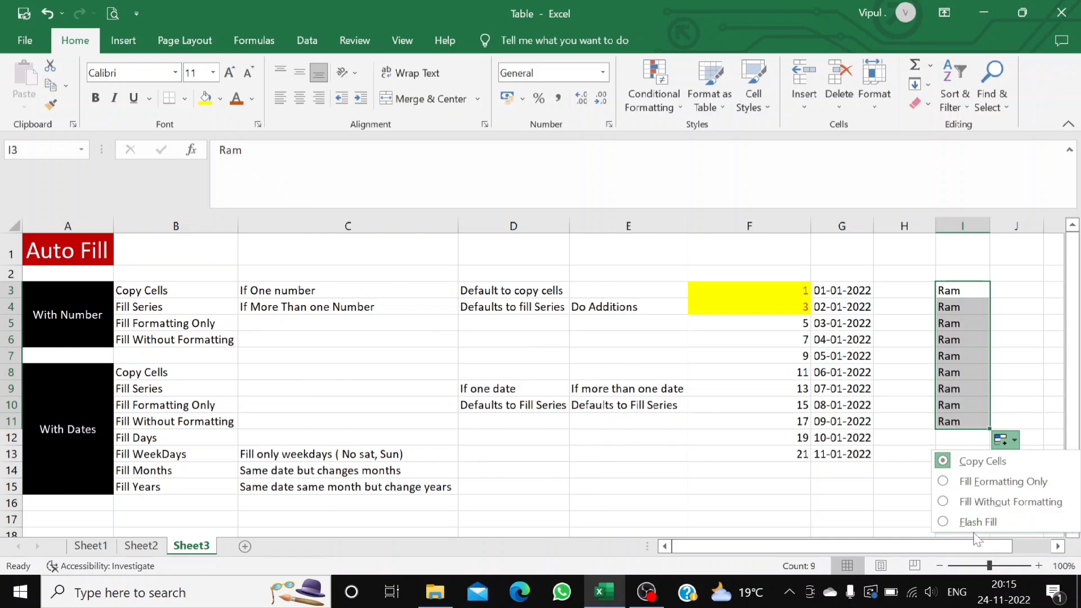
{"action": "left_click", "coordinate": [807, 487]}
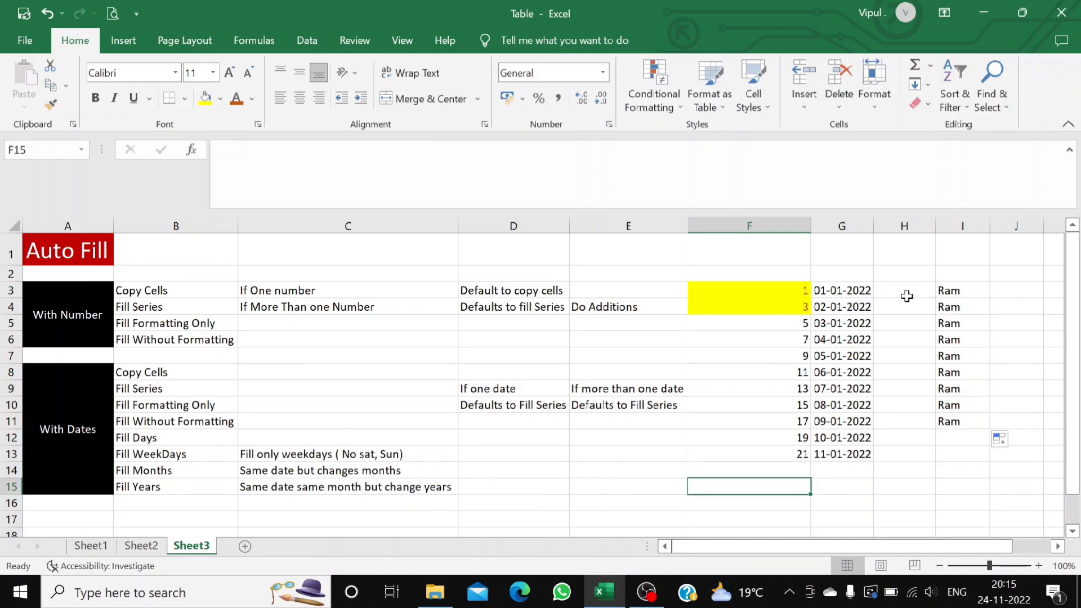
Auto-fill the text in I3 across row 3 to N3.
{"action": "left_click", "coordinate": [963, 289]}
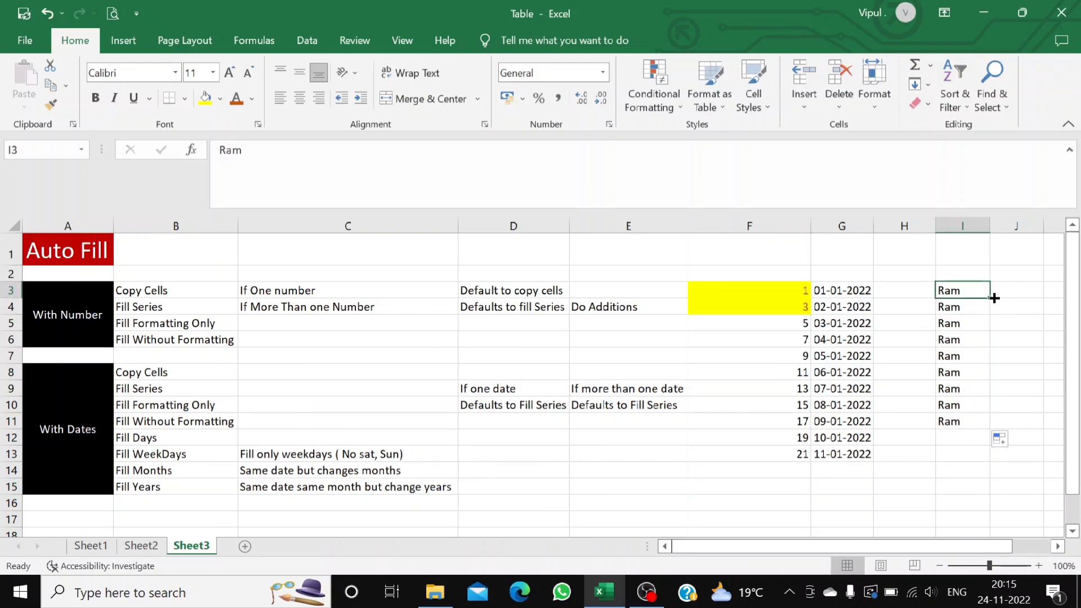
{"action": "left_click_drag", "start_coordinate": [994, 298], "coordinate": [337, 299]}
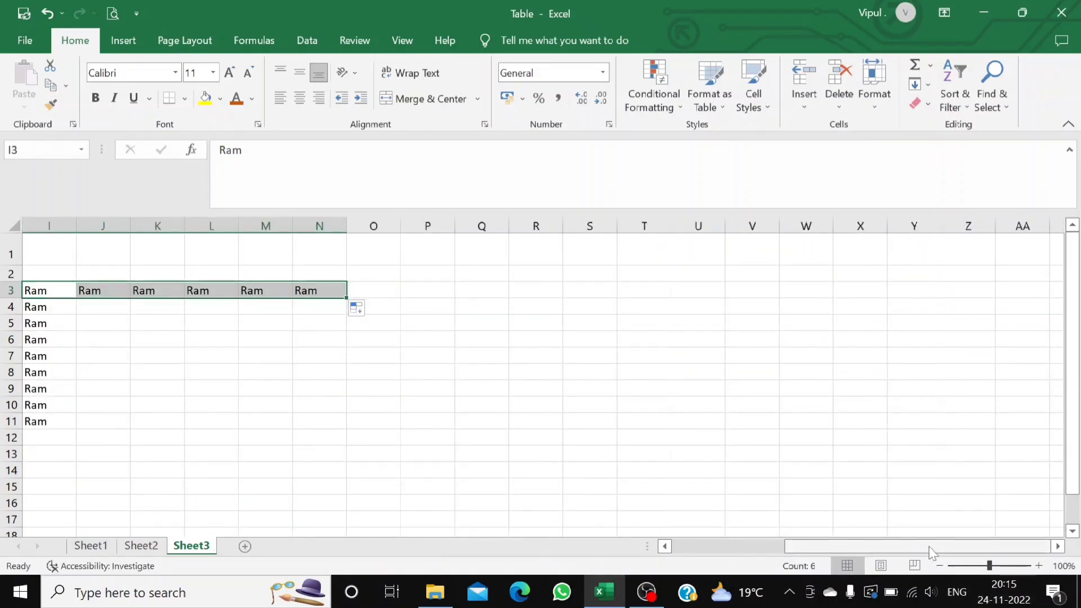
{"action": "left_click_drag", "start_coordinate": [930, 549], "coordinate": [816, 547]}
{"action": "left_click", "coordinate": [903, 288]}
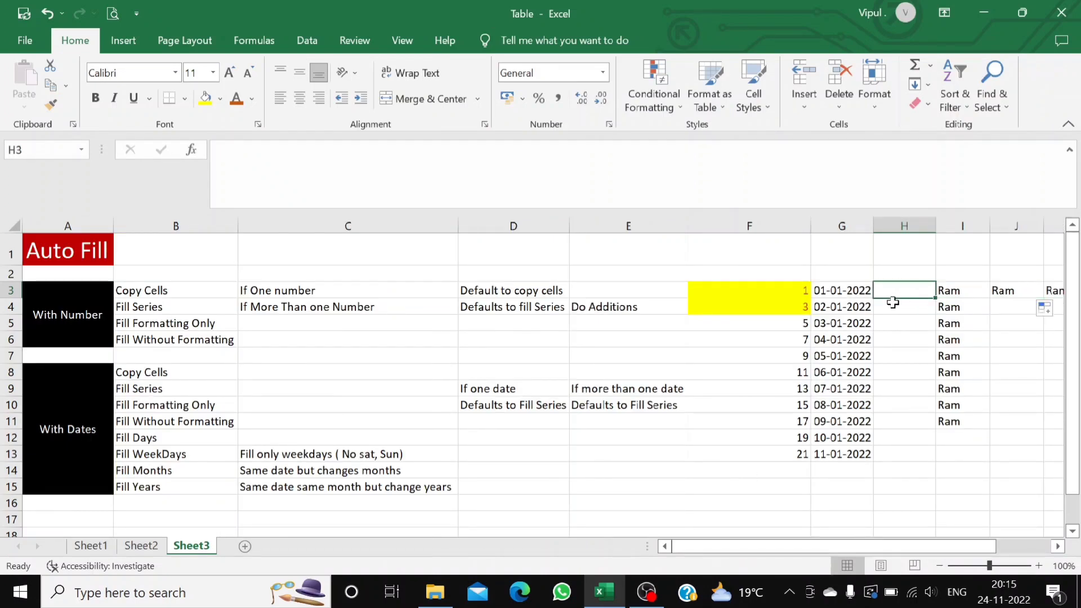
Auto-fill the text in I3 backwards along row 3 to F3 and up the column to I1.
{"action": "left_click", "coordinate": [949, 293]}
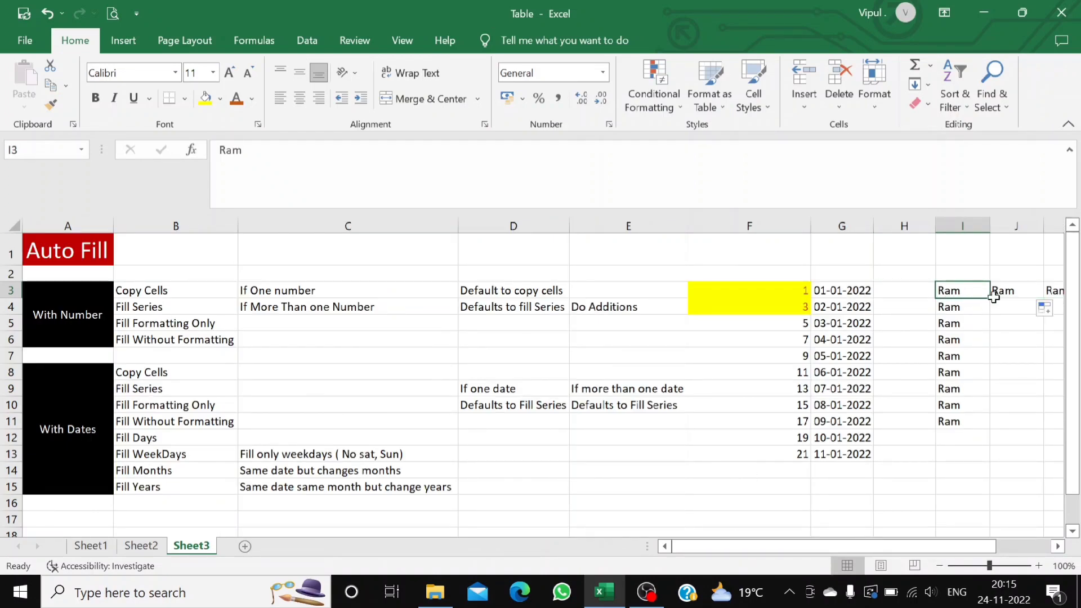
{"action": "left_click_drag", "start_coordinate": [993, 298], "coordinate": [725, 293]}
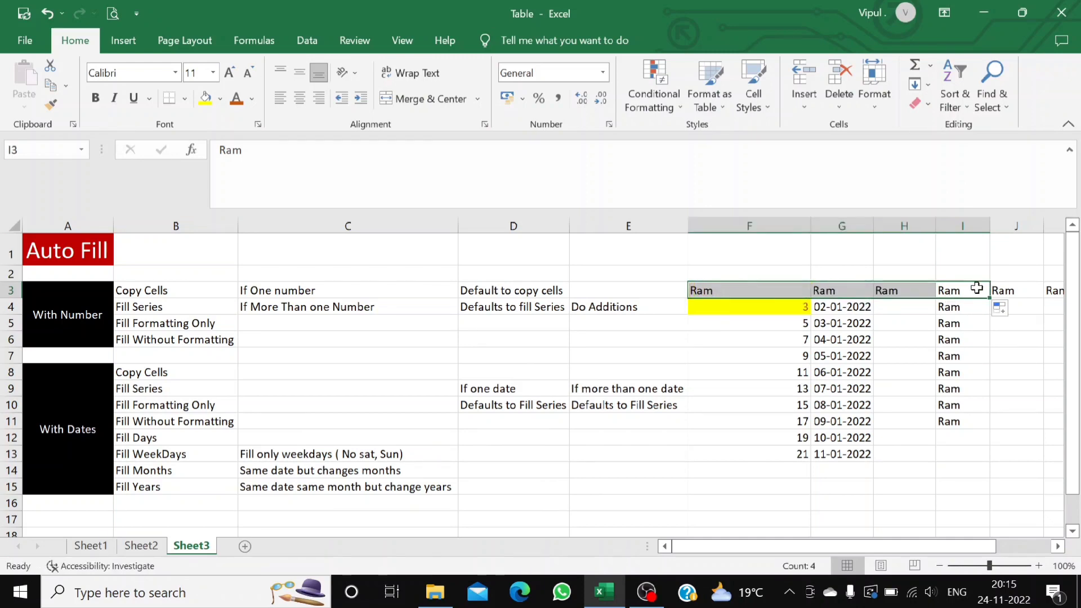
{"action": "left_click", "coordinate": [972, 286]}
{"action": "left_click_drag", "start_coordinate": [990, 299], "coordinate": [980, 236]}
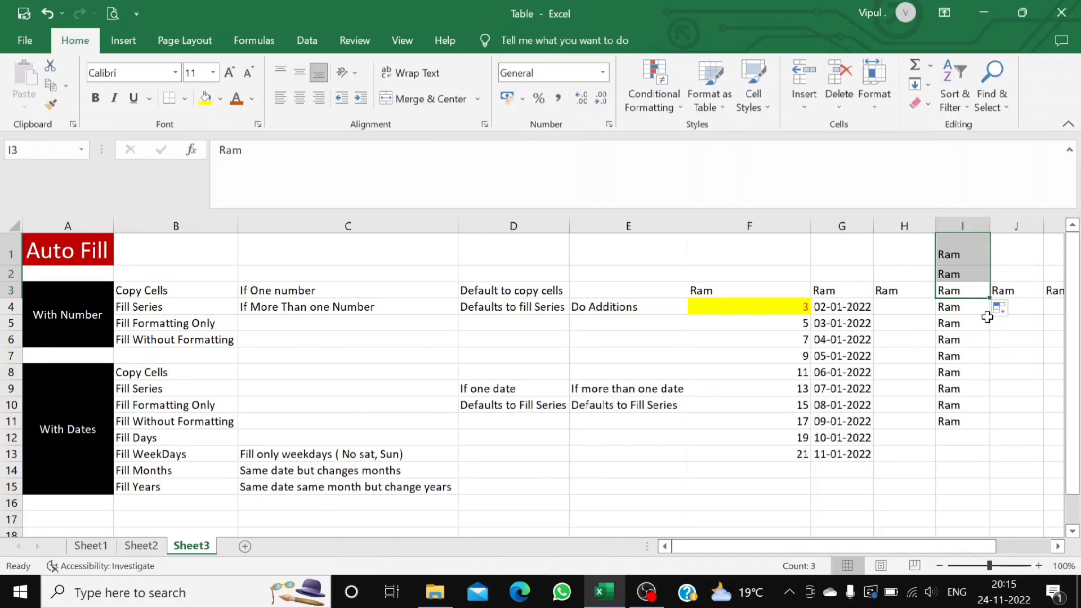
{"action": "left_click", "coordinate": [646, 487]}
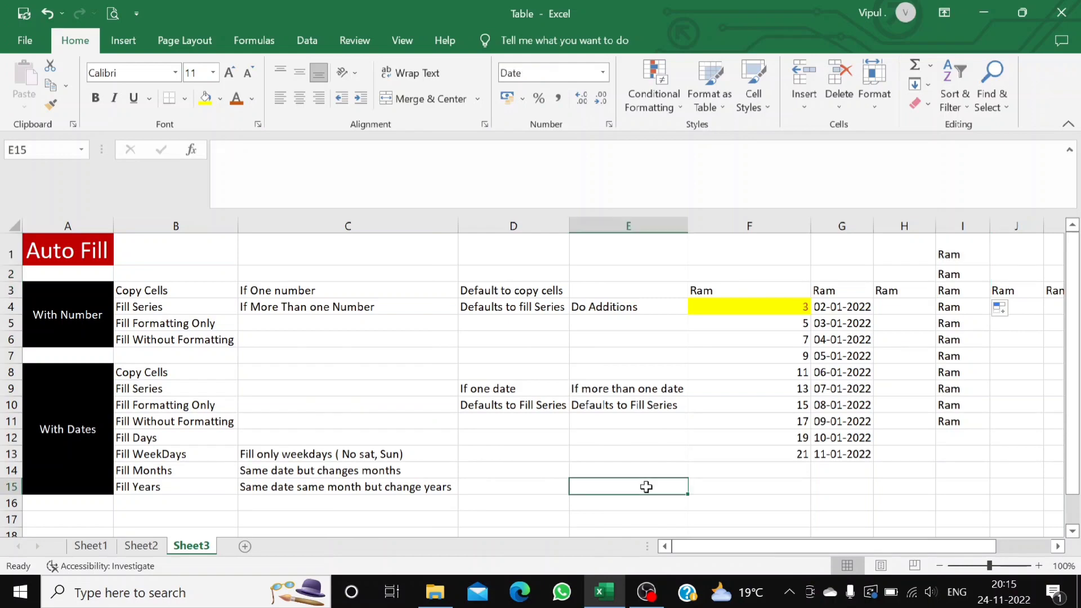
{"action": "left_click", "coordinate": [493, 390]}
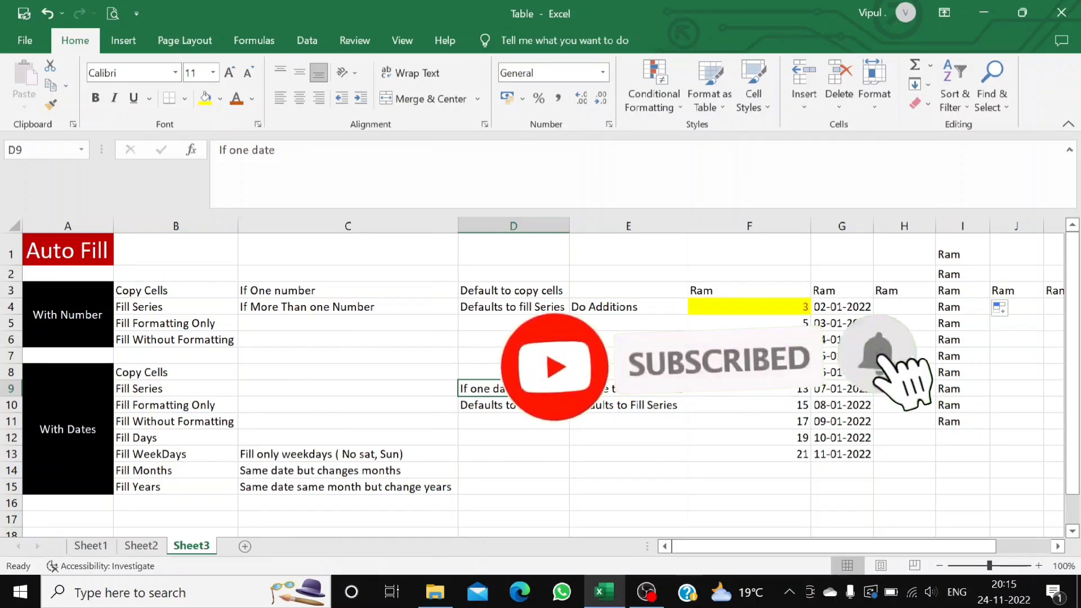
{"action": "left_click", "coordinate": [513, 406]}
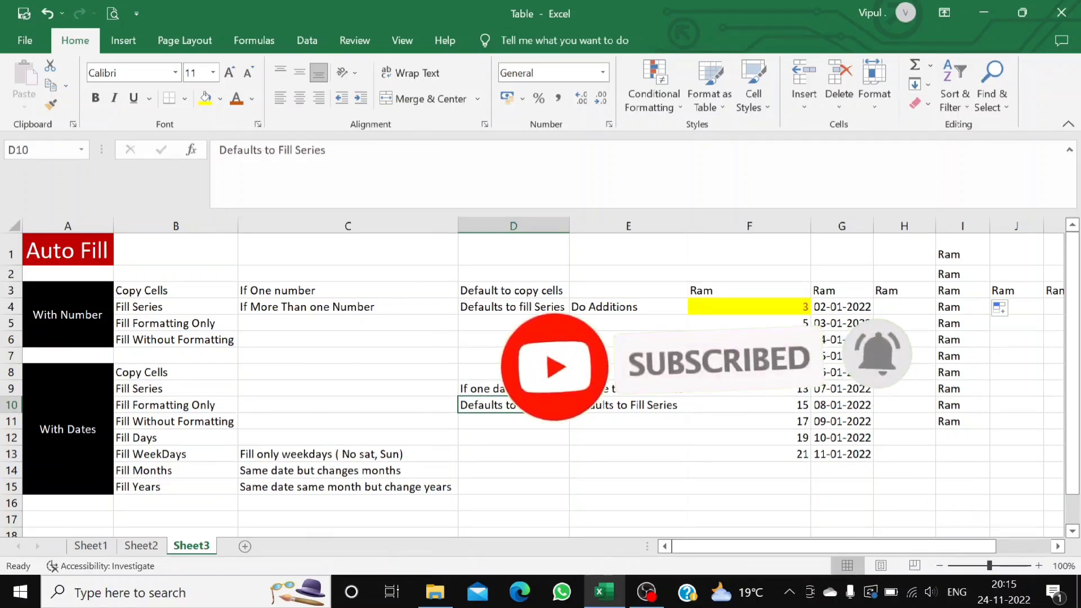
{"action": "left_click", "coordinate": [420, 339]}
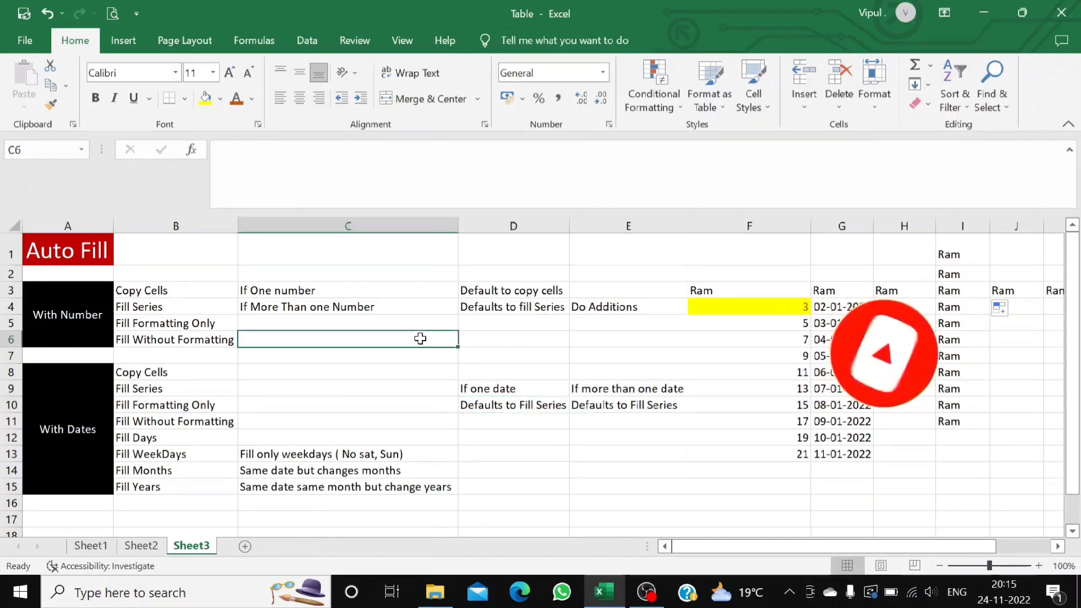